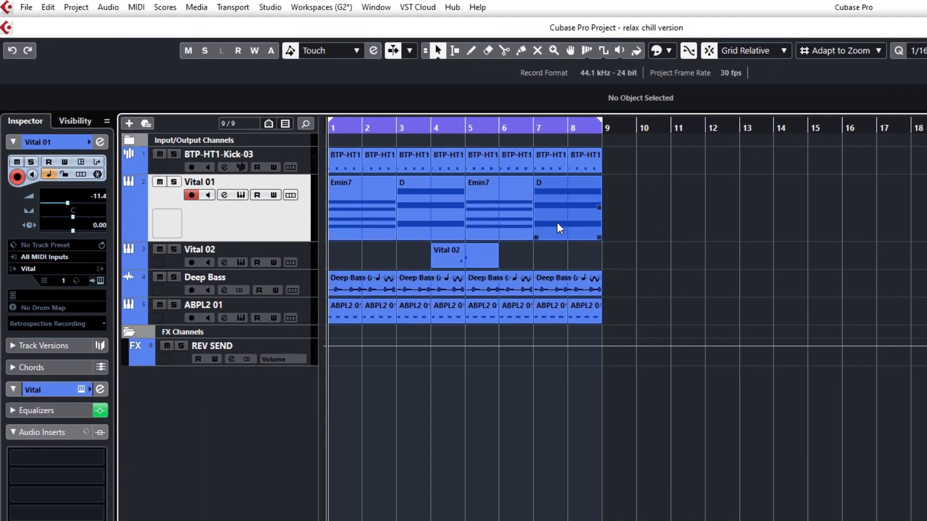
click(559, 226)
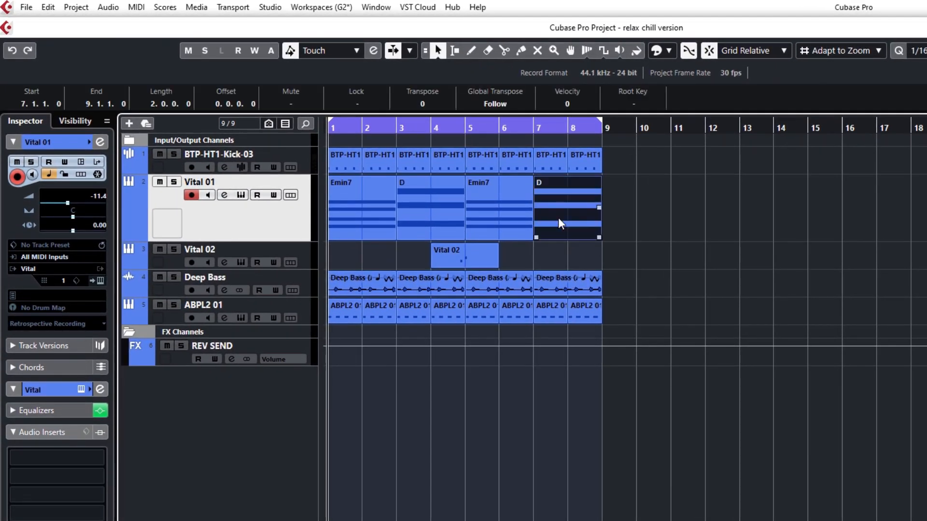
click(626, 414)
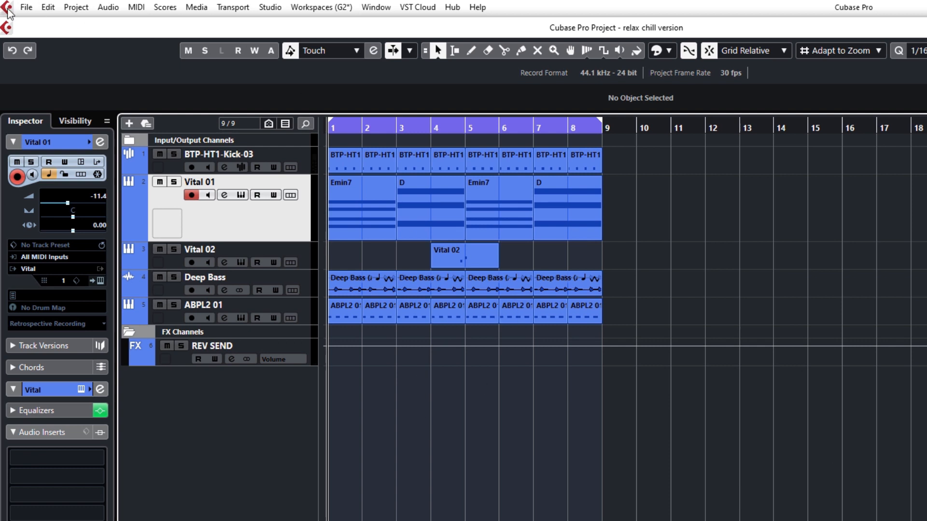
Open the preferences, and view the MixConsole channels before returning to the project arrangement
click(52, 9)
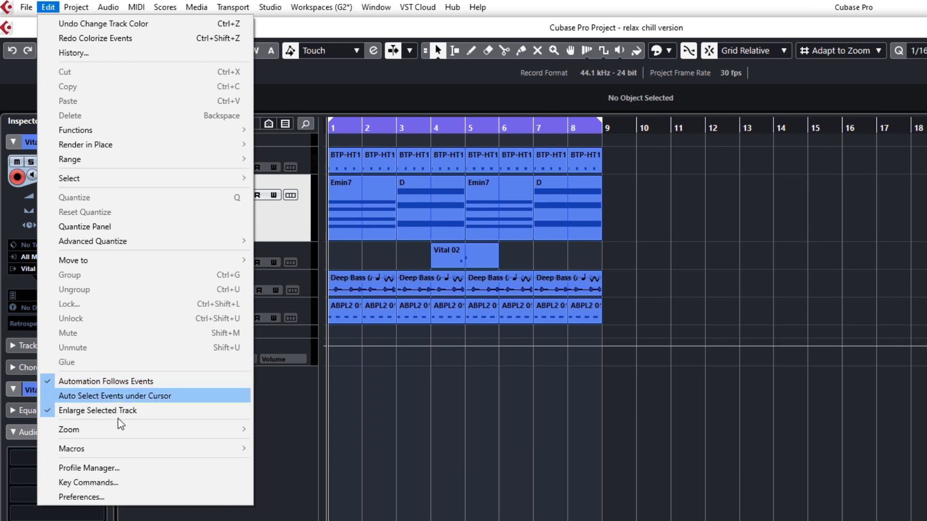
click(130, 497)
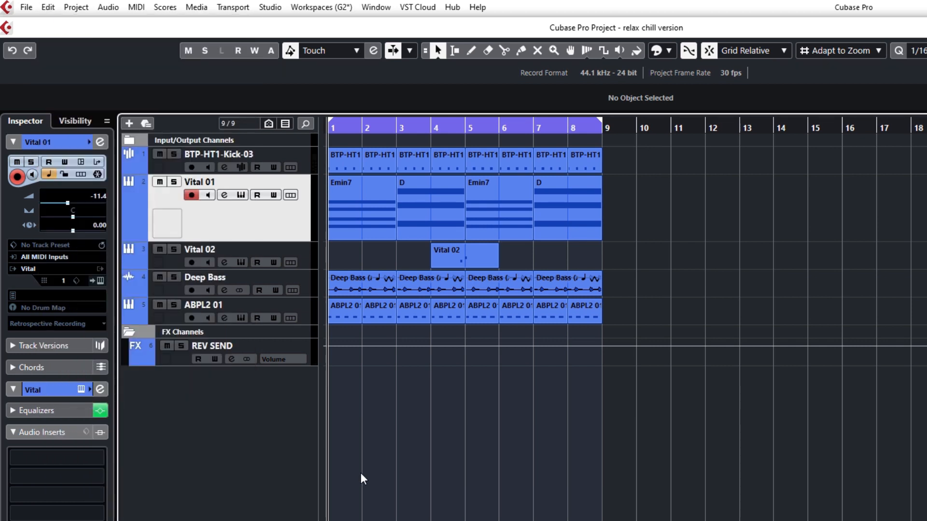
key(F3)
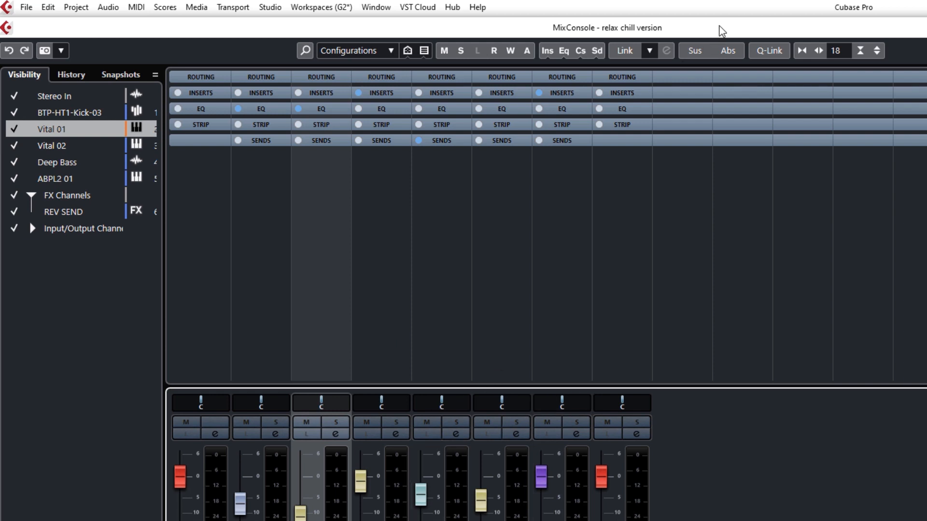
key(F3)
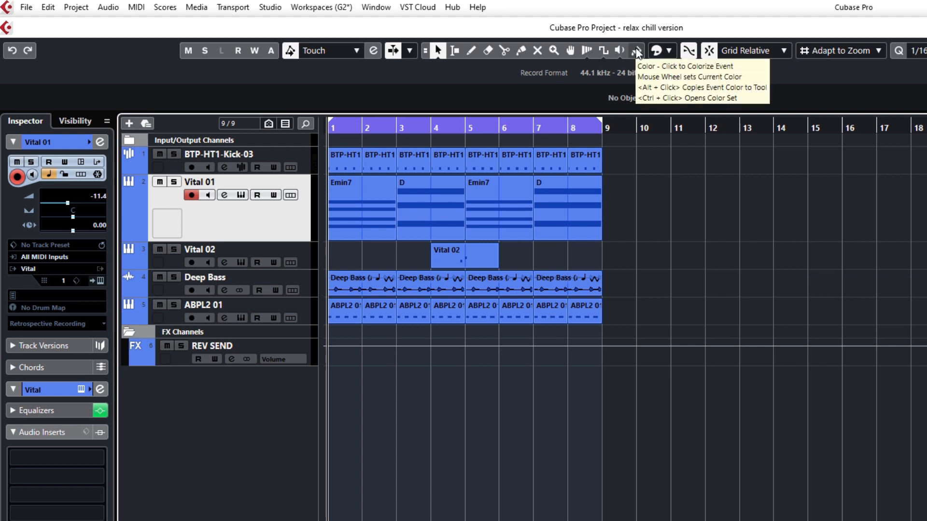
click(568, 199)
click(350, 192)
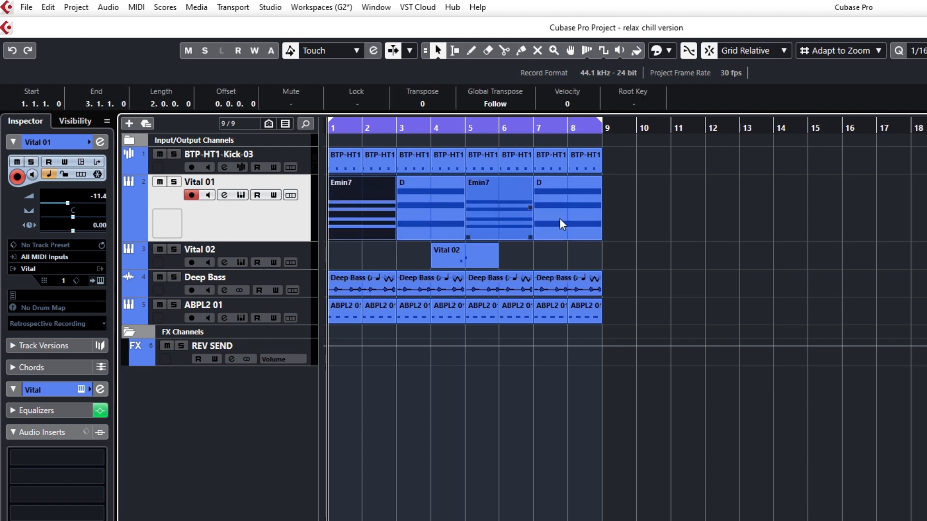
click(590, 215)
click(640, 217)
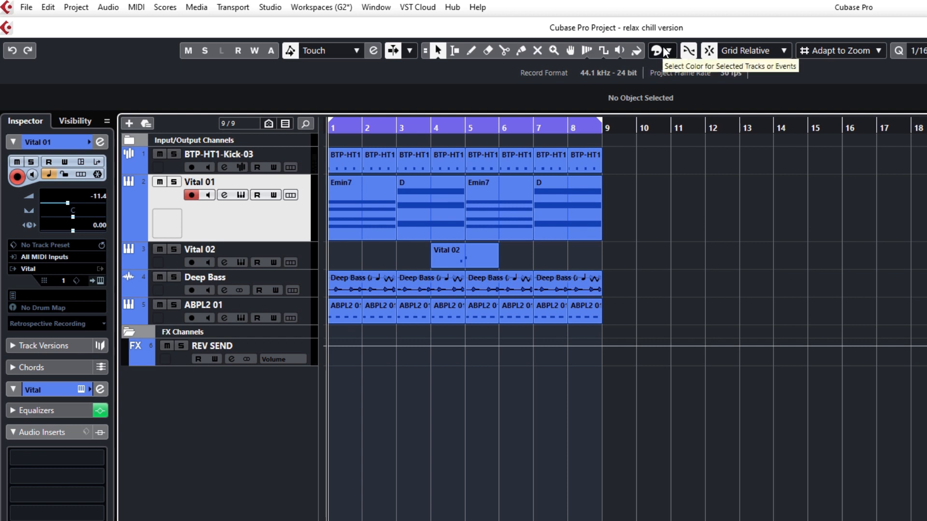
click(584, 199)
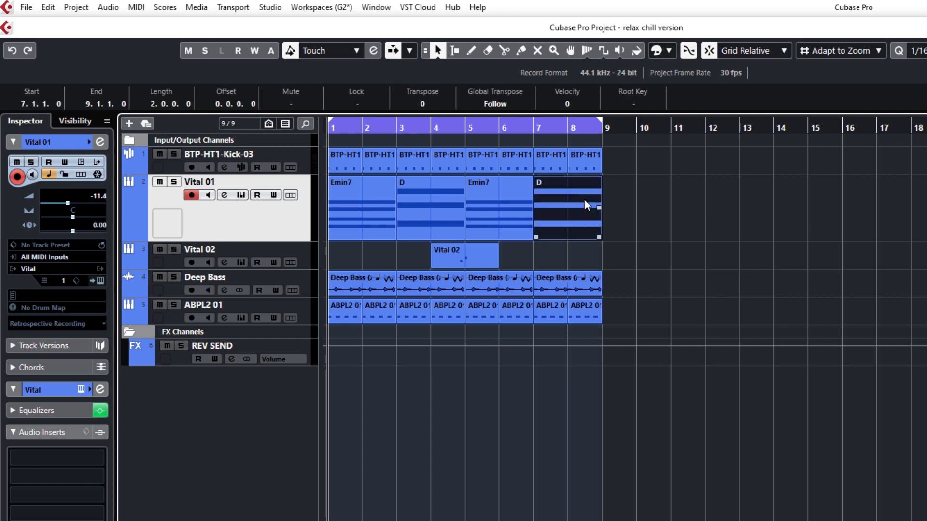
click(677, 230)
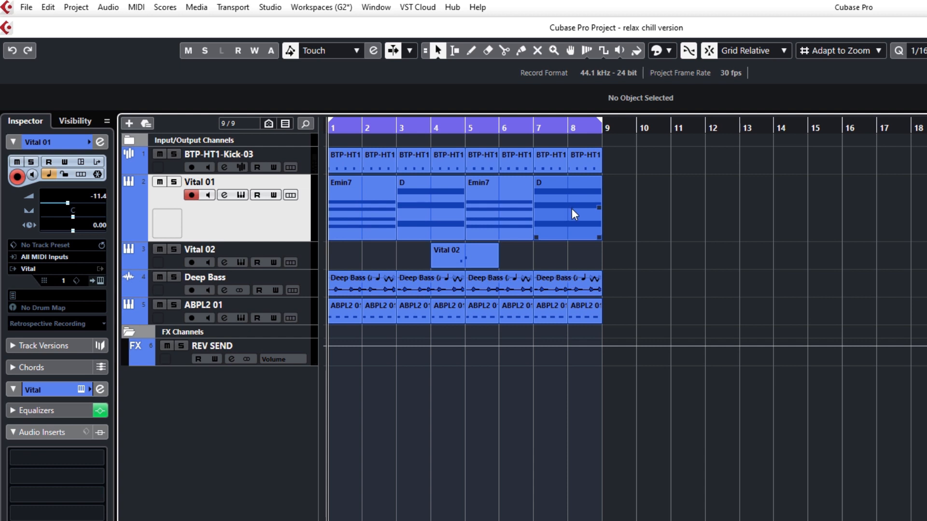
Try coloring the D event at bar 7 cyan with the Color tool, revert it, and return to the Object Selection tool
click(636, 50)
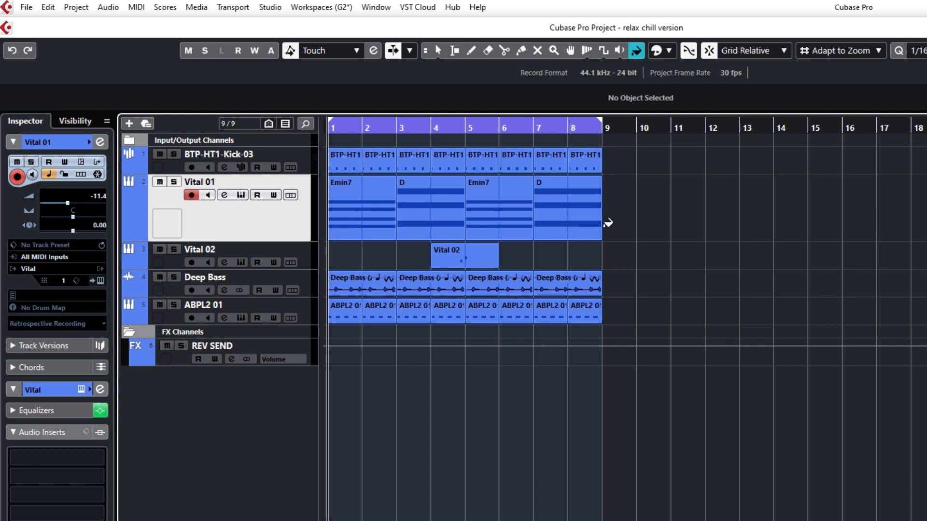
click(572, 206)
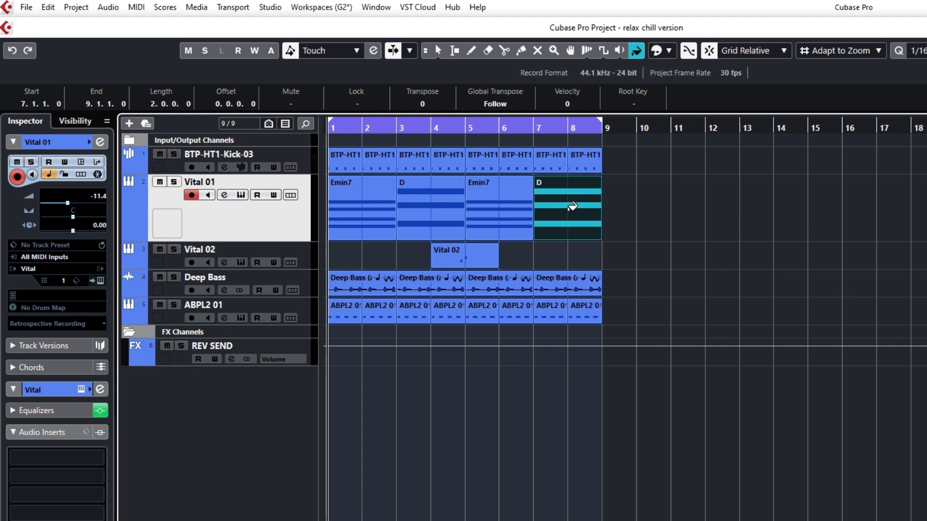
click(573, 204)
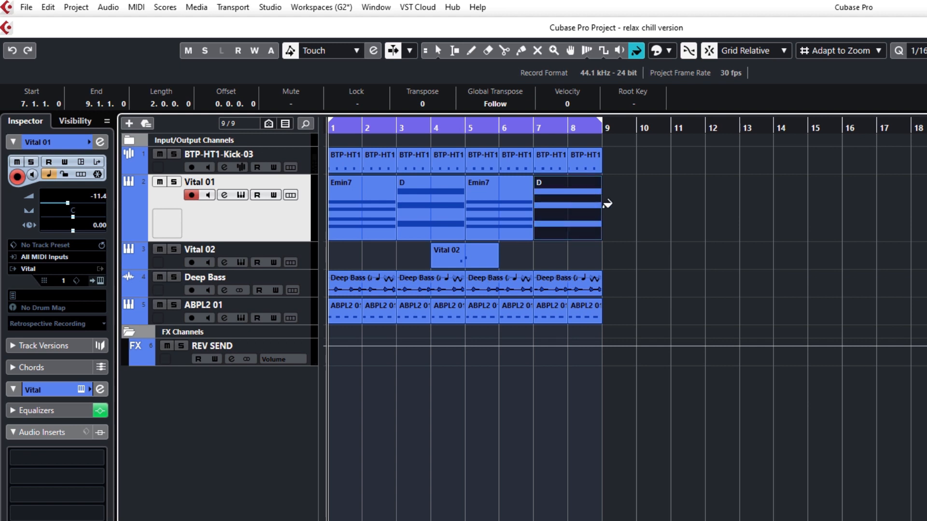
click(438, 50)
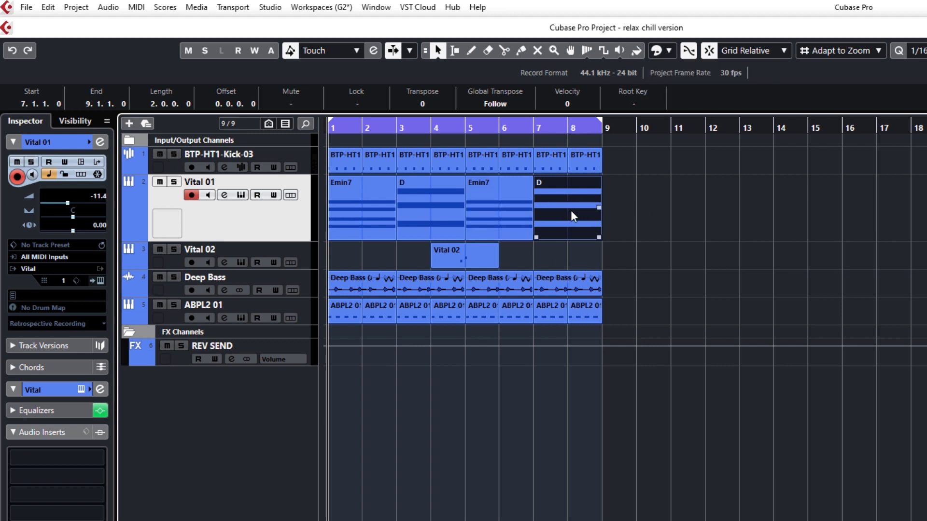
Try colorizing the selected D event at bar 7 orange, restore its blue color, and deselect it
click(670, 50)
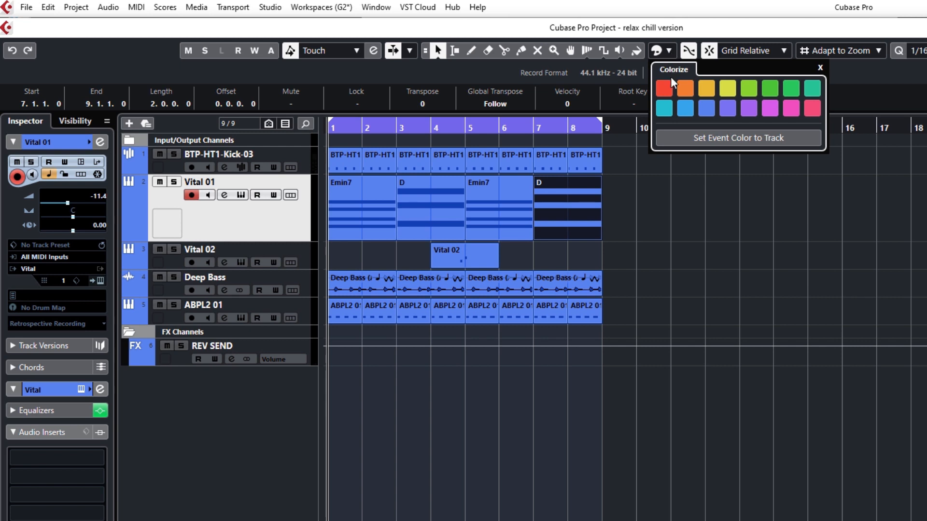
click(685, 92)
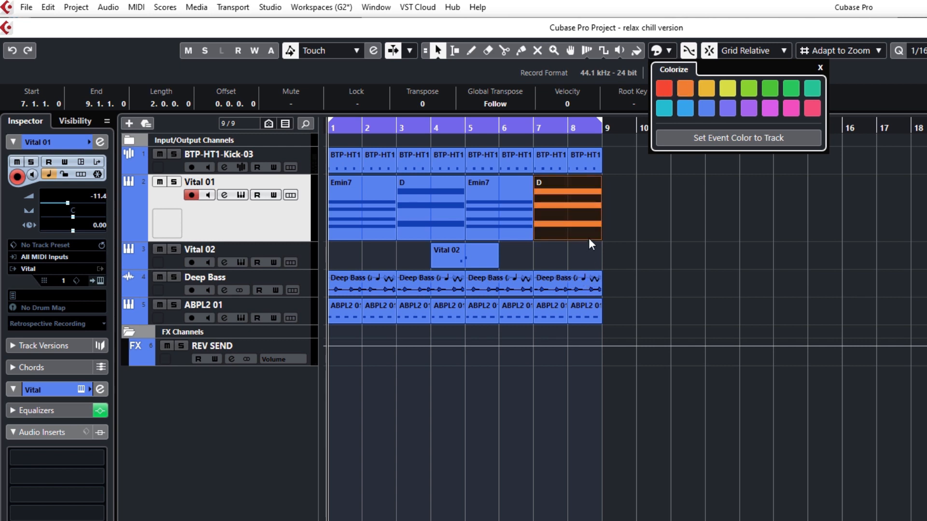
click(663, 107)
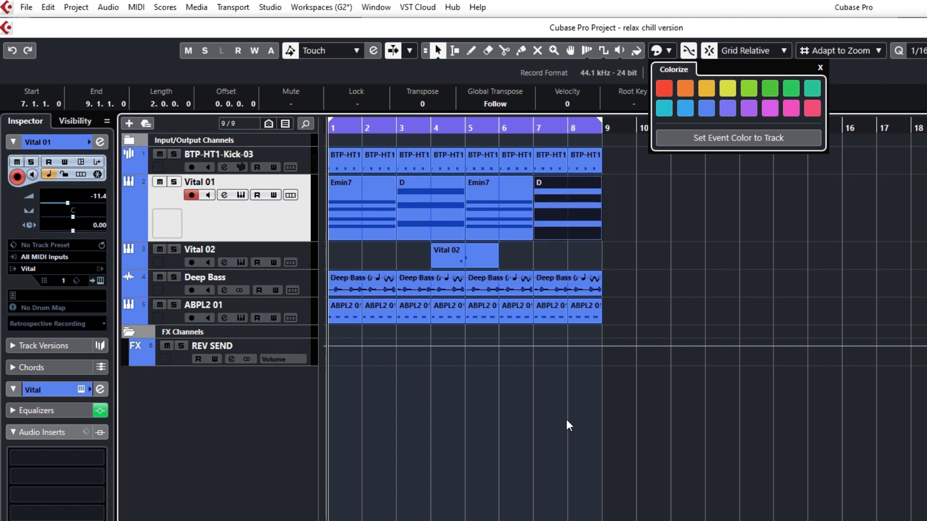
click(633, 444)
click(633, 447)
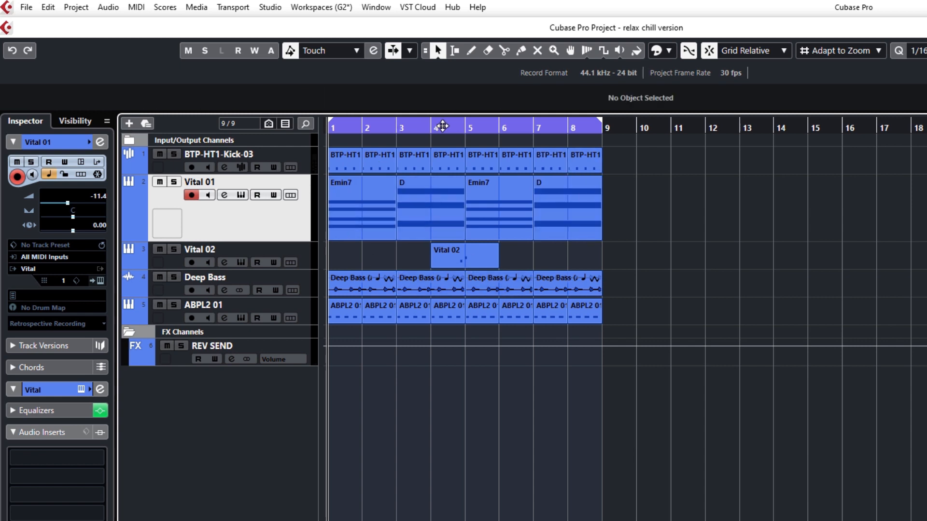
Set the Vital 01 track color to orange with no events selected
click(671, 51)
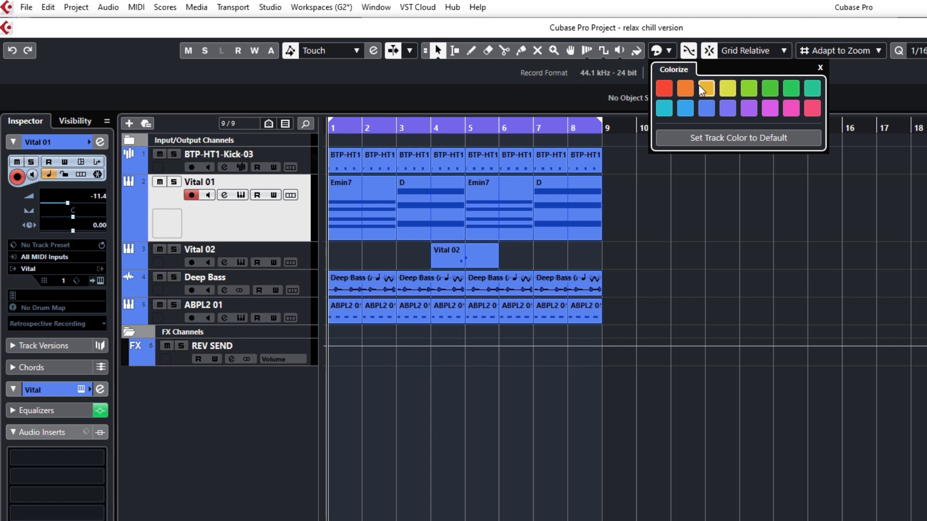
click(686, 89)
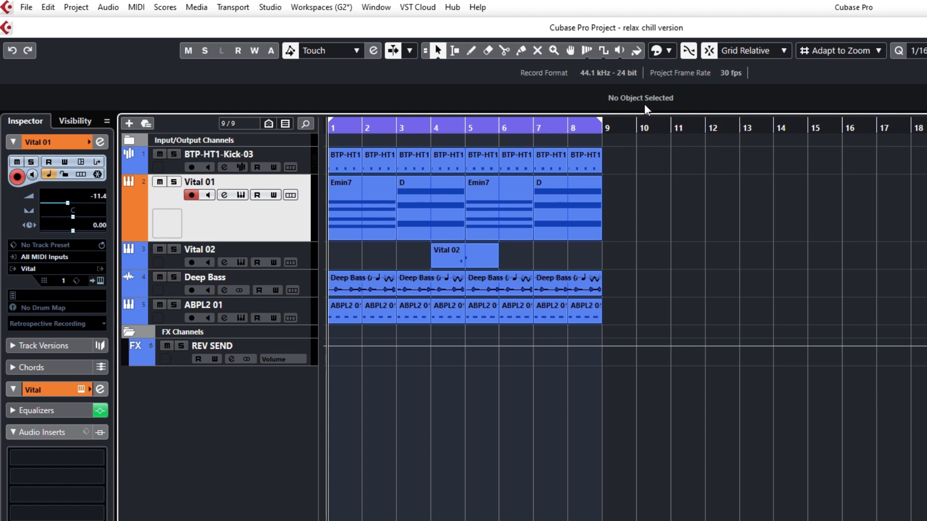
click(637, 51)
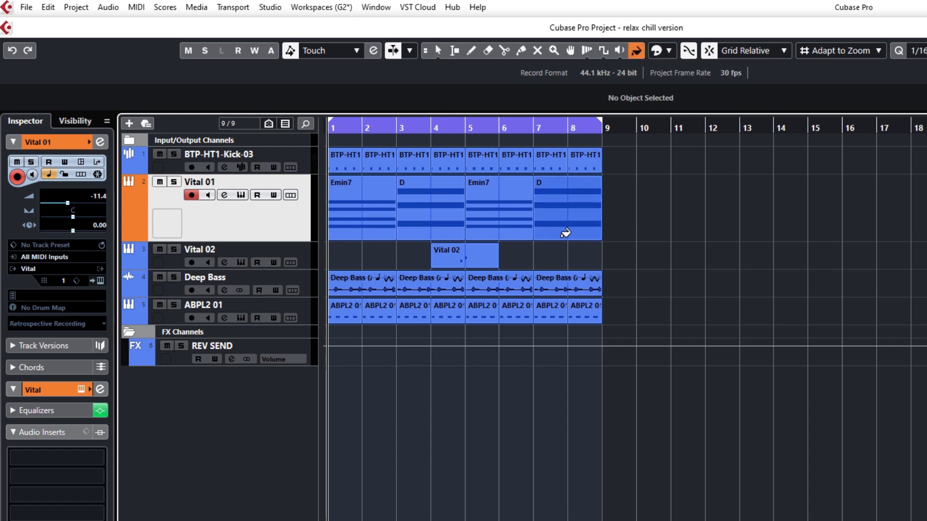
click(579, 207)
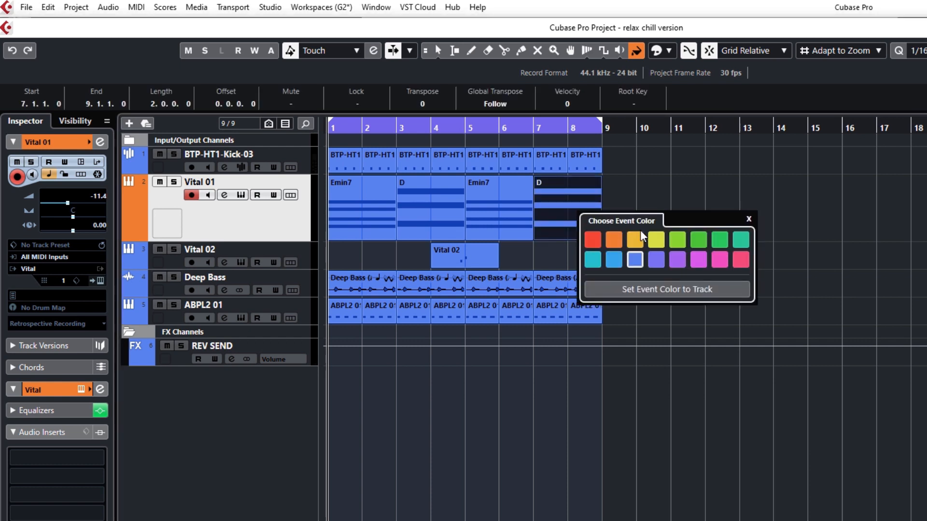
click(748, 218)
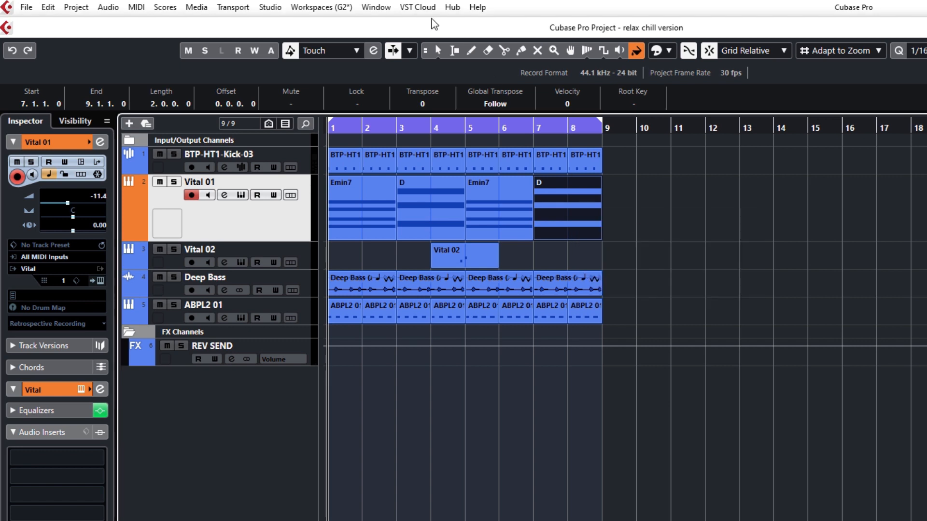
click(434, 49)
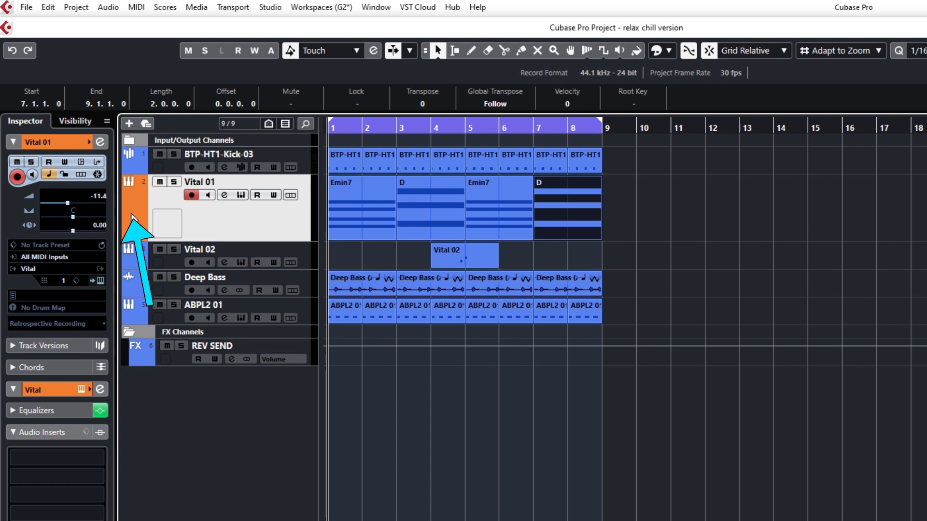
Cycle the Vital 01 track color through the palette and settle on amber yellow
scroll(132, 217, down, 1)
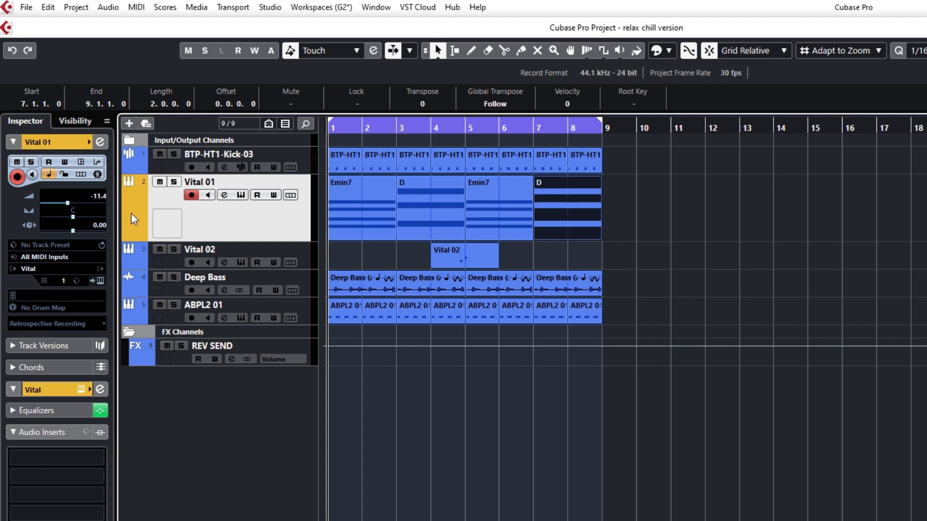
scroll(132, 213, down, 2)
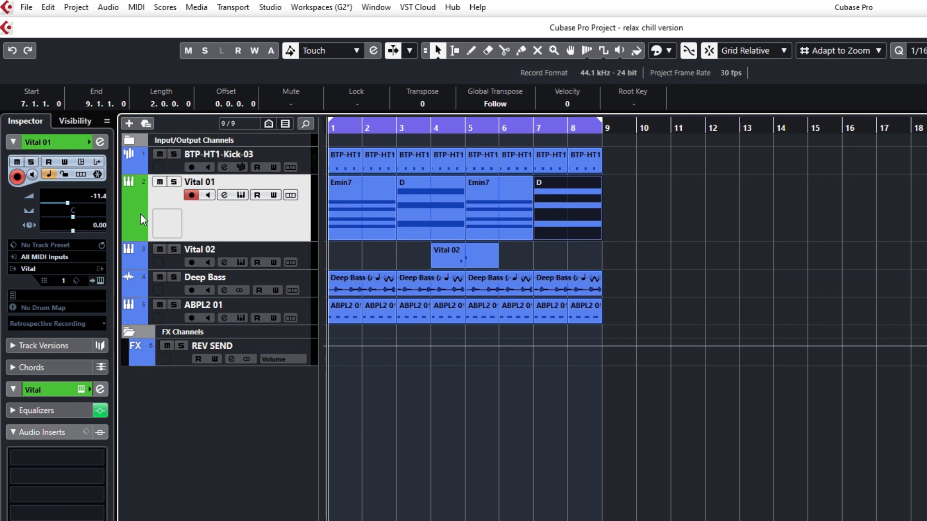
scroll(140, 214, up, 4)
scroll(140, 213, down, 3)
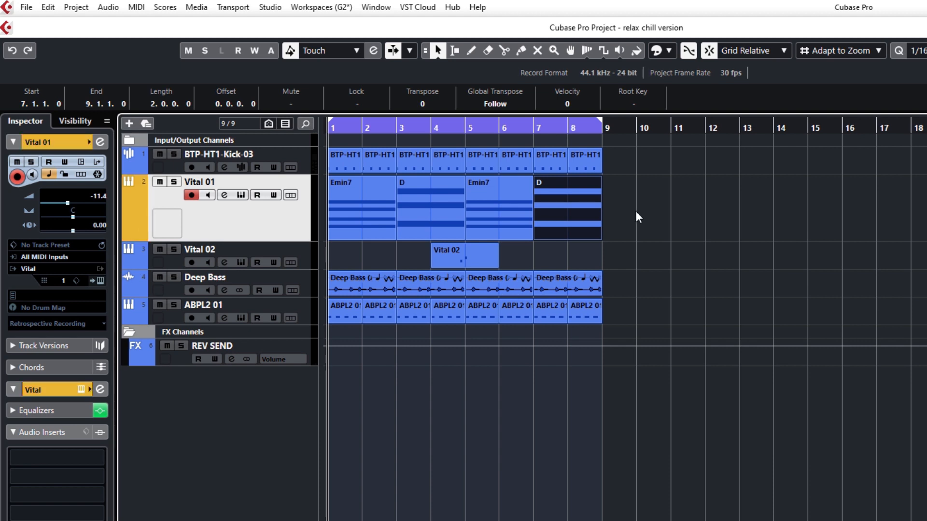
Colorize all four Vital 01 events amber yellow to match their track, and deselect them
drag(626, 210, 363, 213)
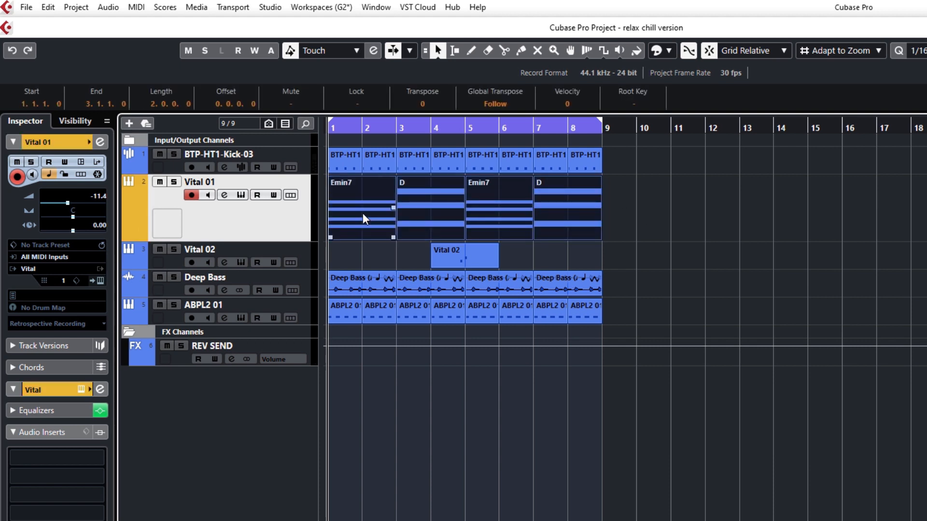
click(667, 50)
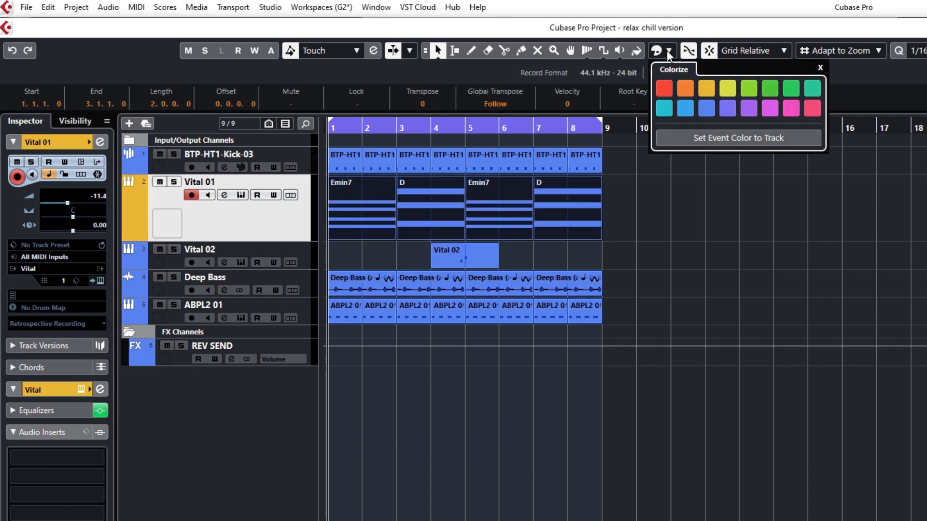
click(705, 90)
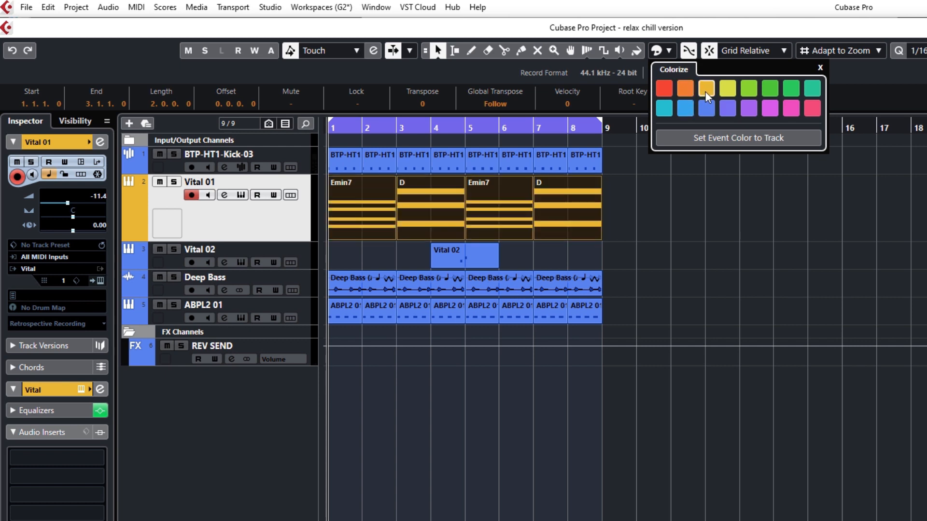
click(638, 209)
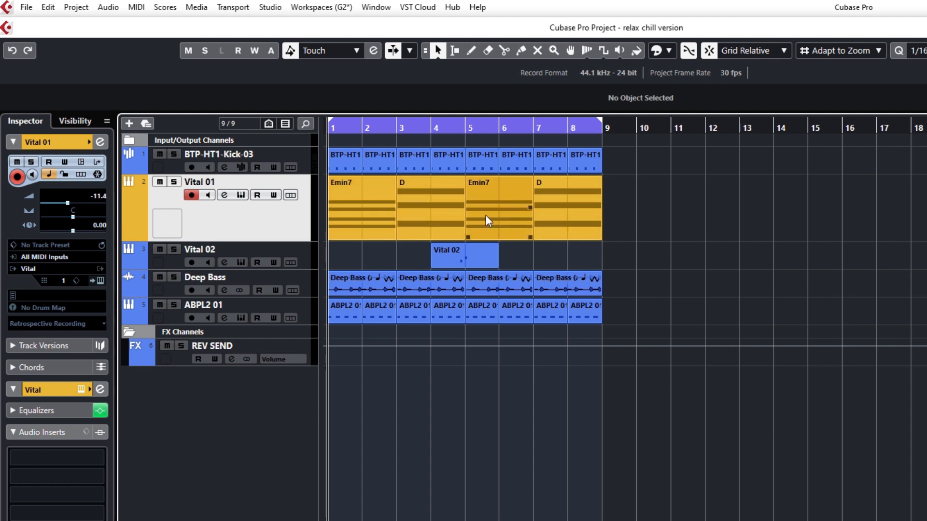
Colorize only the Emin7 event at bar 5 on the Vital 01 track orange
click(502, 205)
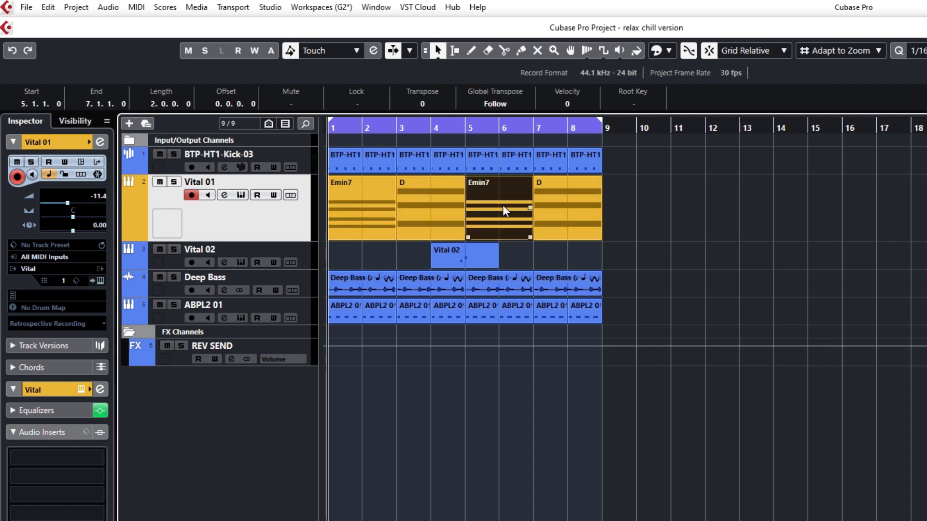
click(666, 51)
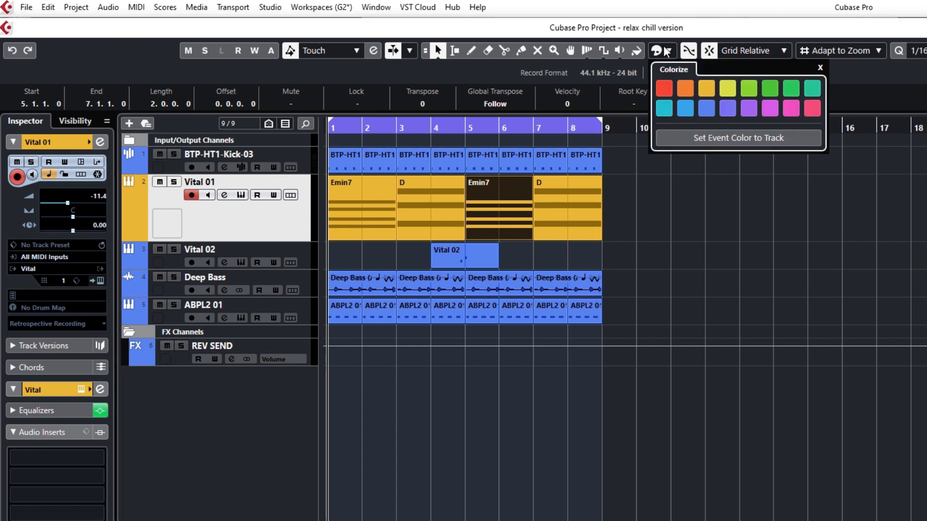
click(683, 89)
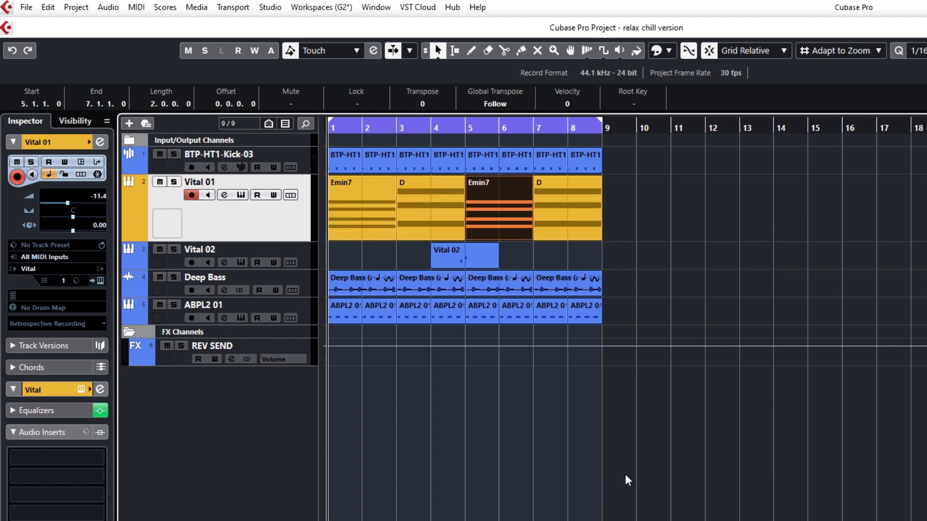
Open the Preferences at the User Interface color schemes
click(48, 7)
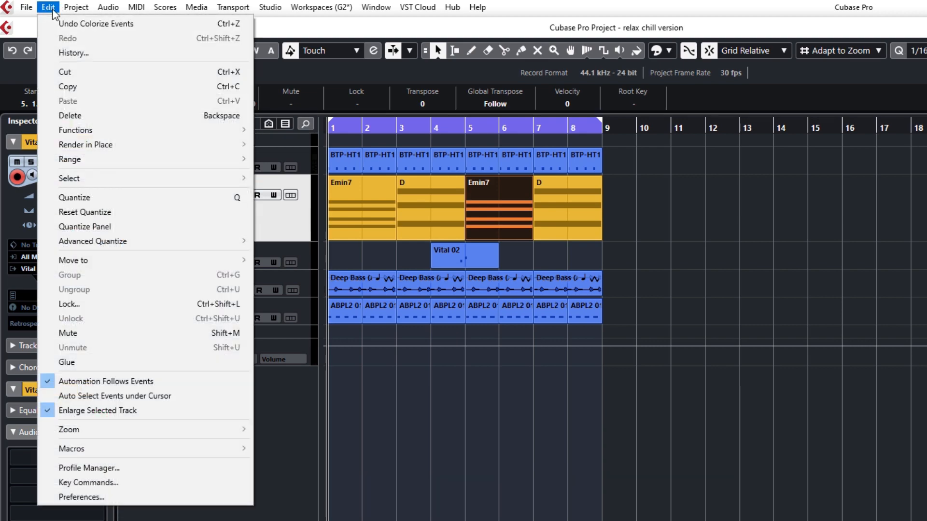
click(163, 498)
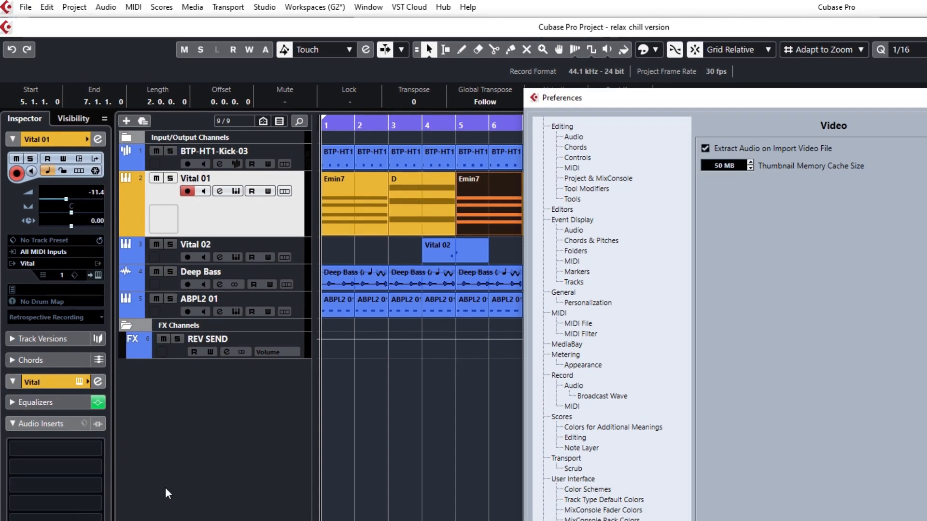
click(528, 454)
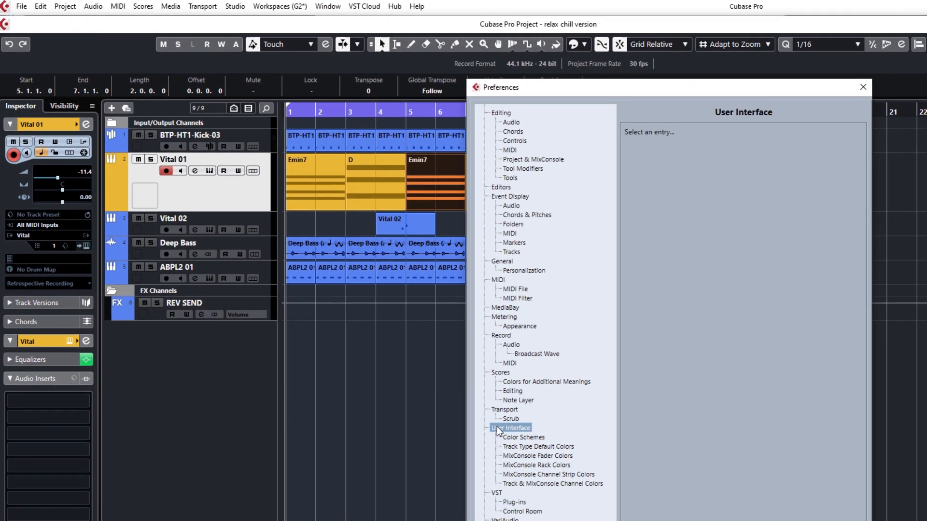
click(518, 440)
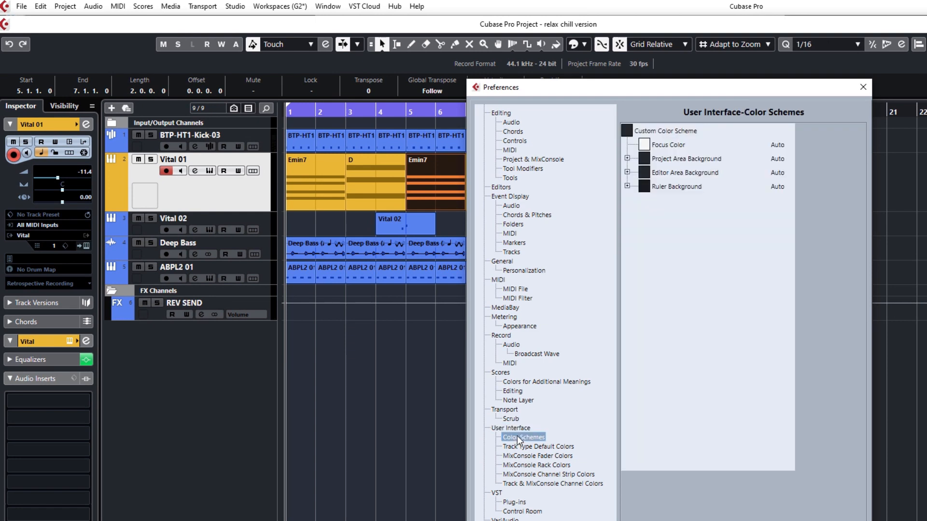
Set the Custom Color Scheme to magenta with H 316, S 80 and V 74
click(627, 131)
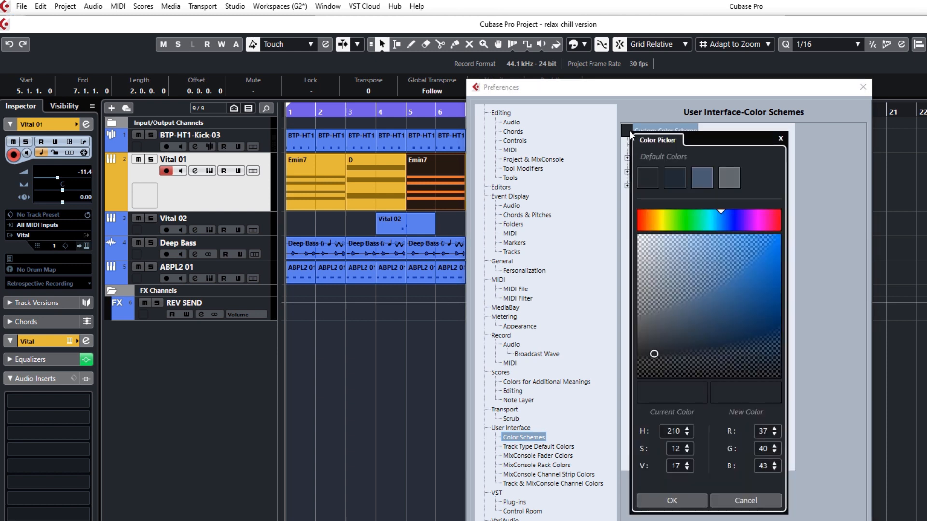
click(764, 223)
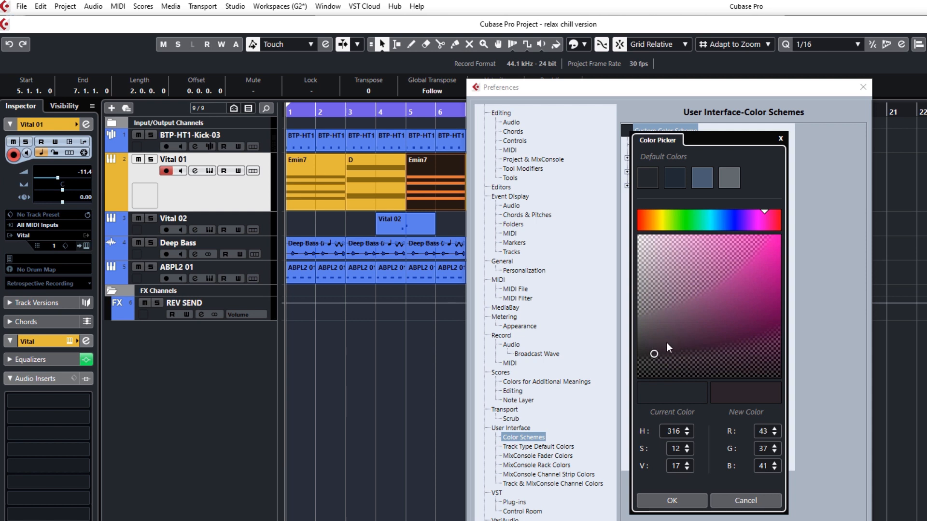
click(754, 272)
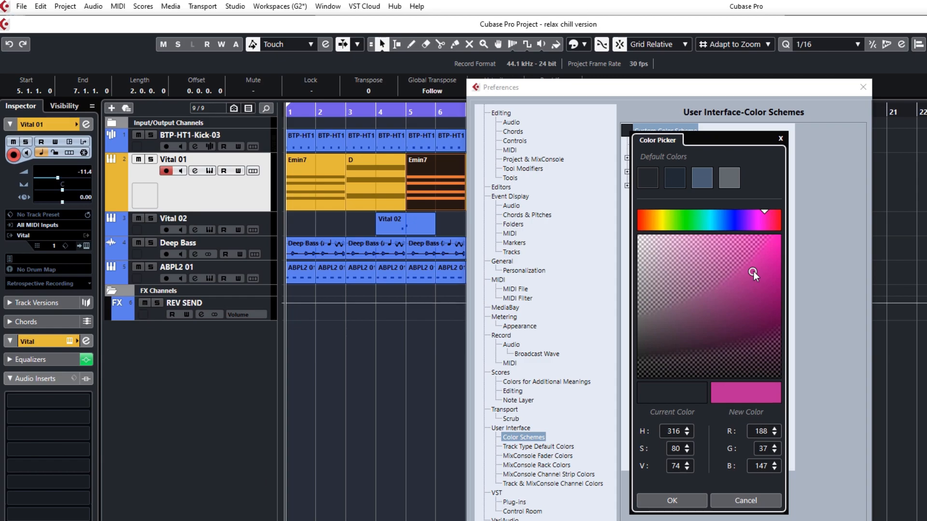
click(684, 503)
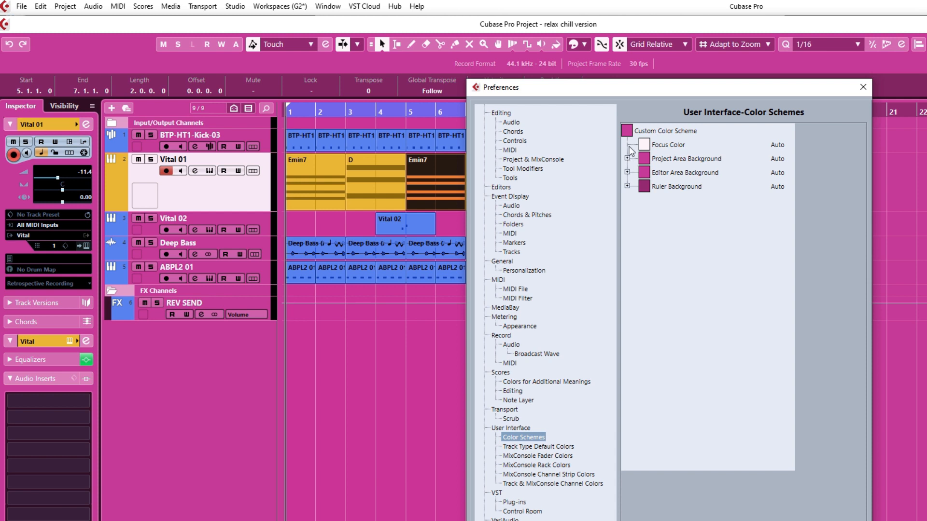
Expand the Project Area Background entries and return the Custom Color Scheme to the first dark default color
click(627, 159)
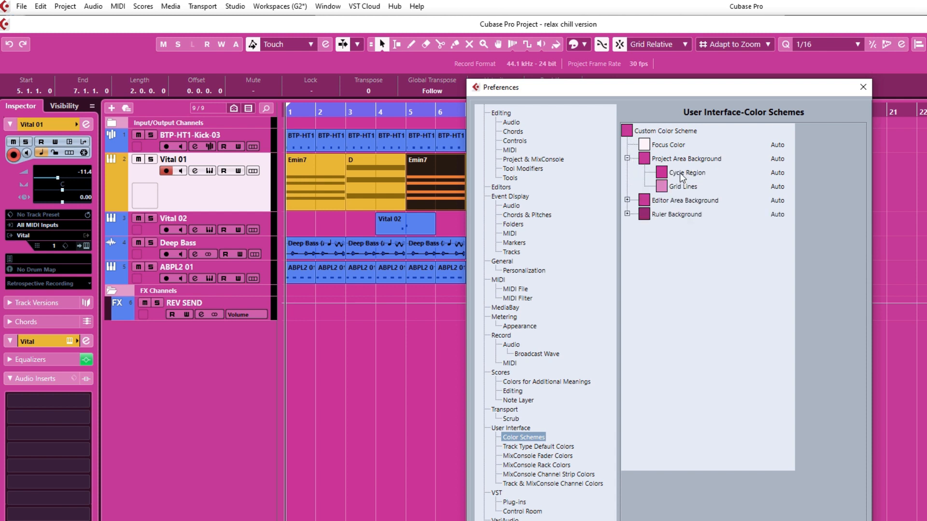
click(645, 158)
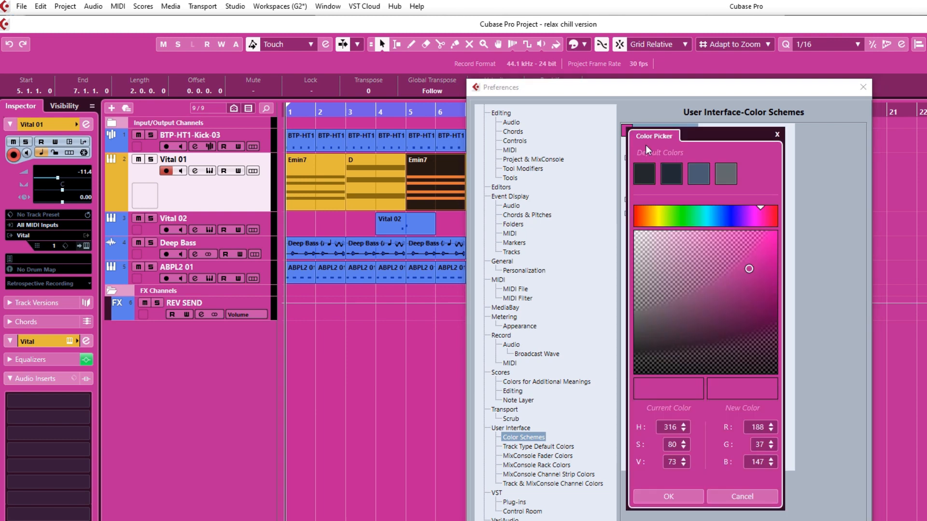
click(651, 175)
click(688, 500)
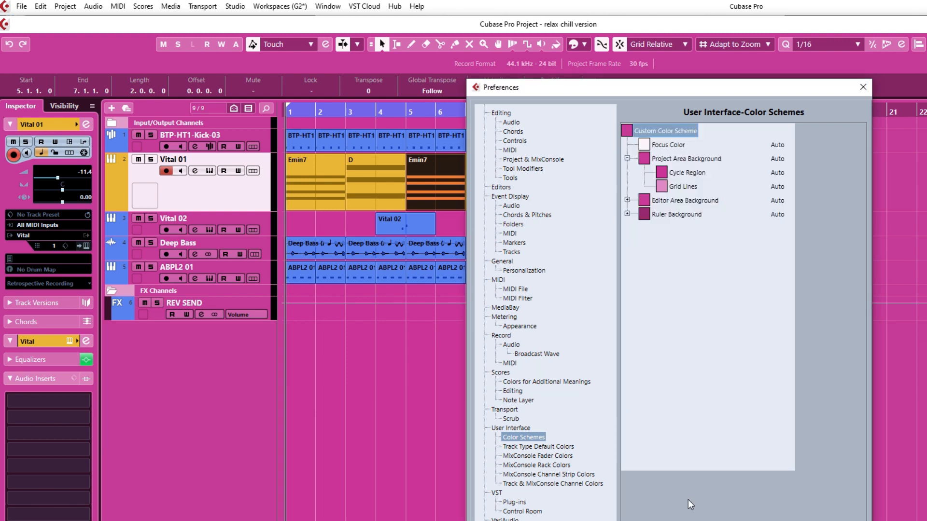
Examine the Cycle Region and Grid Lines colors in the color picker, cancelling each time
click(662, 171)
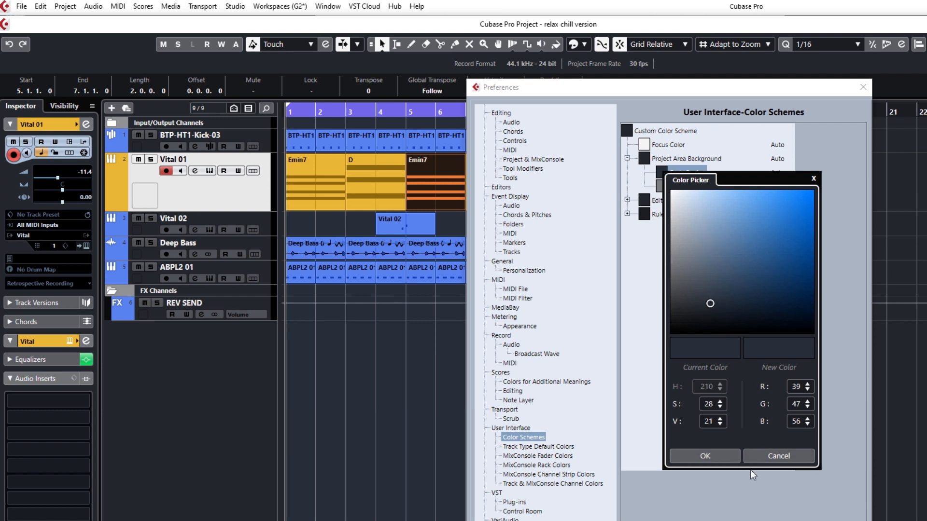
click(763, 462)
click(659, 185)
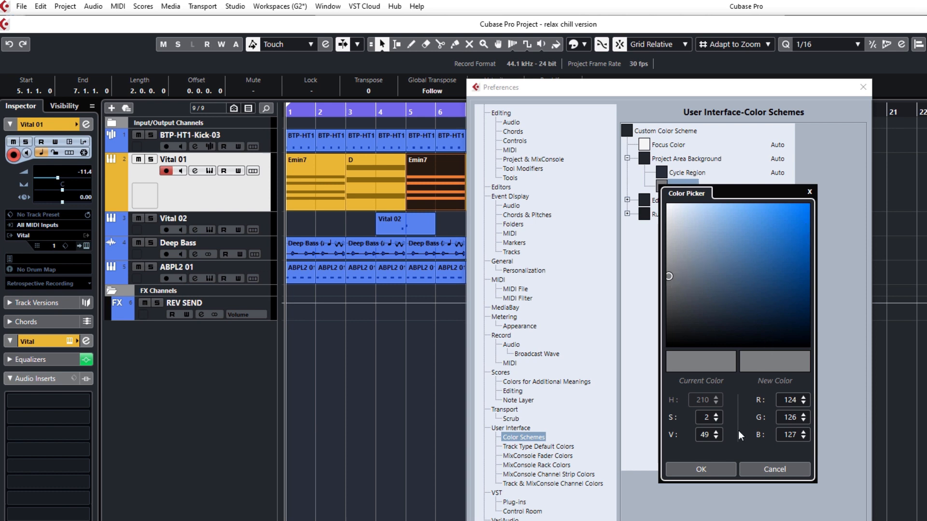
click(753, 468)
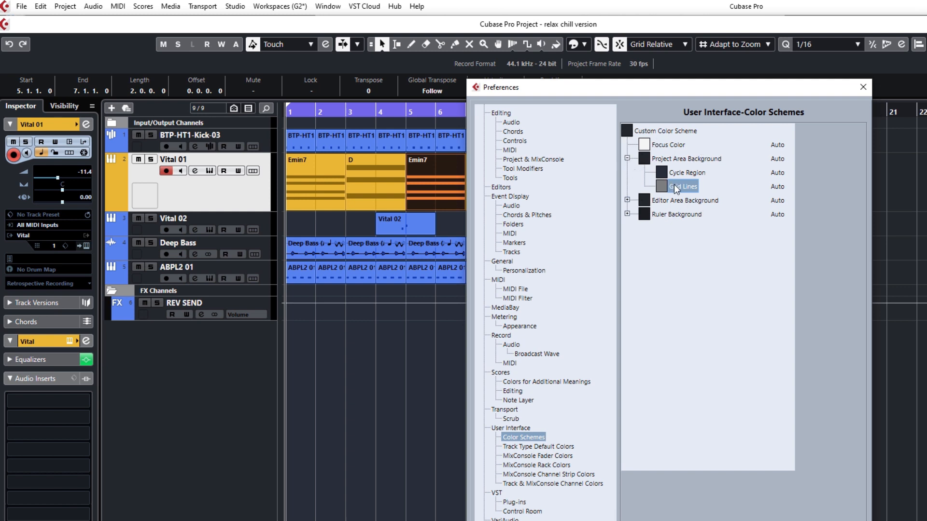
Set the Project Area Background to medium blue with R 55, G 116 and B 178
click(688, 160)
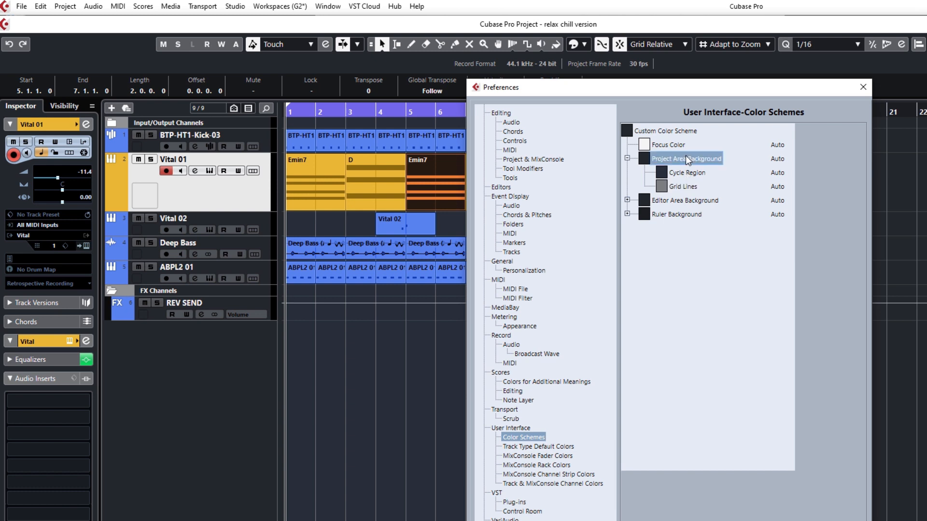
click(648, 156)
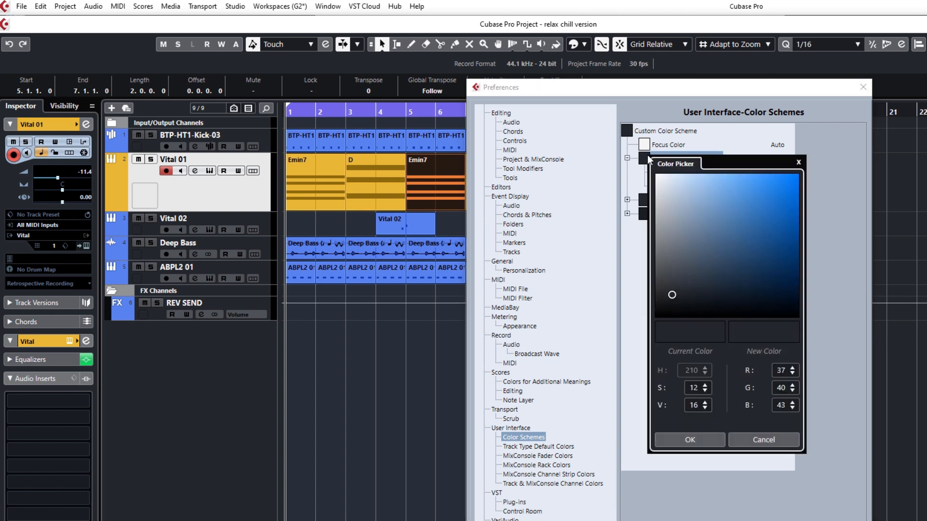
click(755, 218)
click(717, 438)
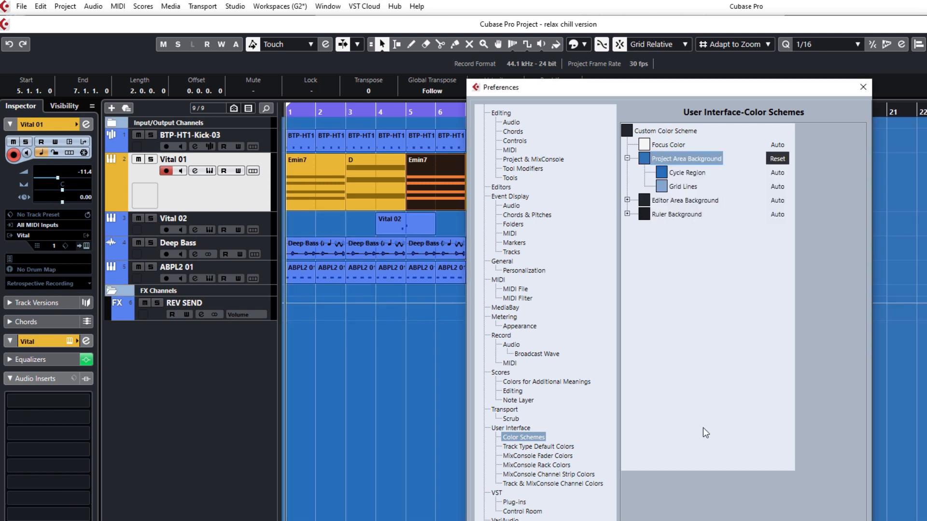
Tone down the Project Area Background in two passes, finishing on dark slate blue with R 62, G 78 and B 94
click(643, 158)
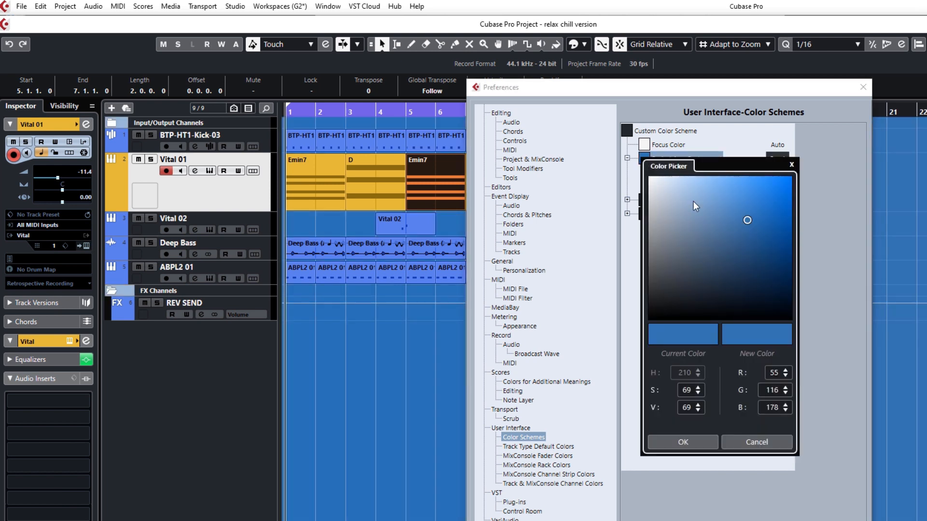
click(719, 247)
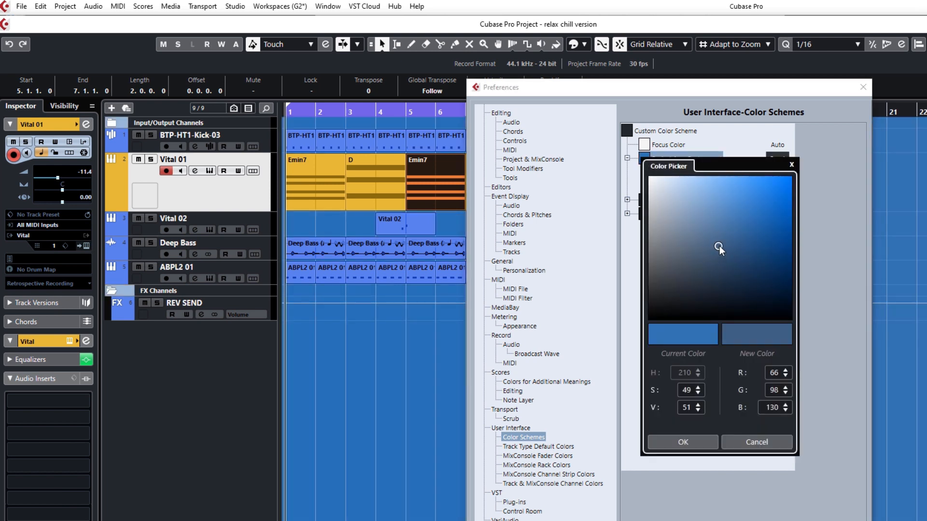
click(706, 446)
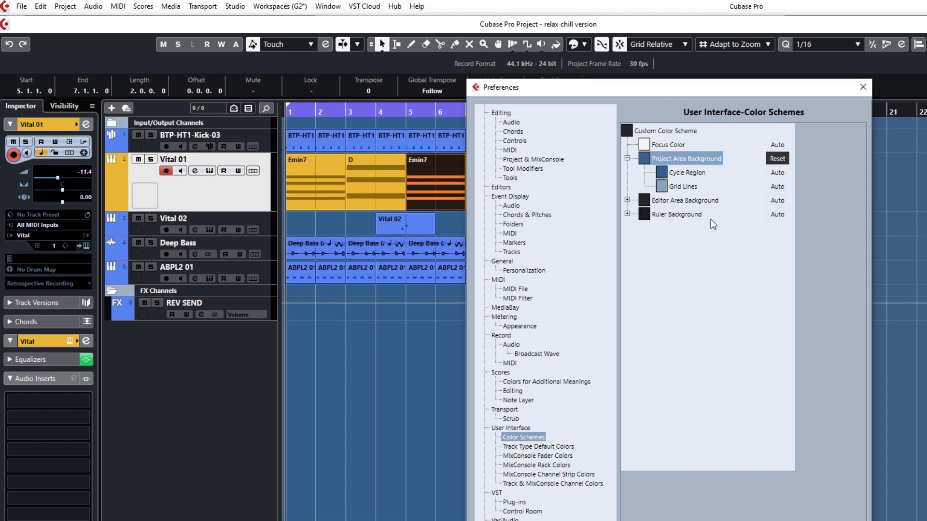
click(645, 158)
click(701, 266)
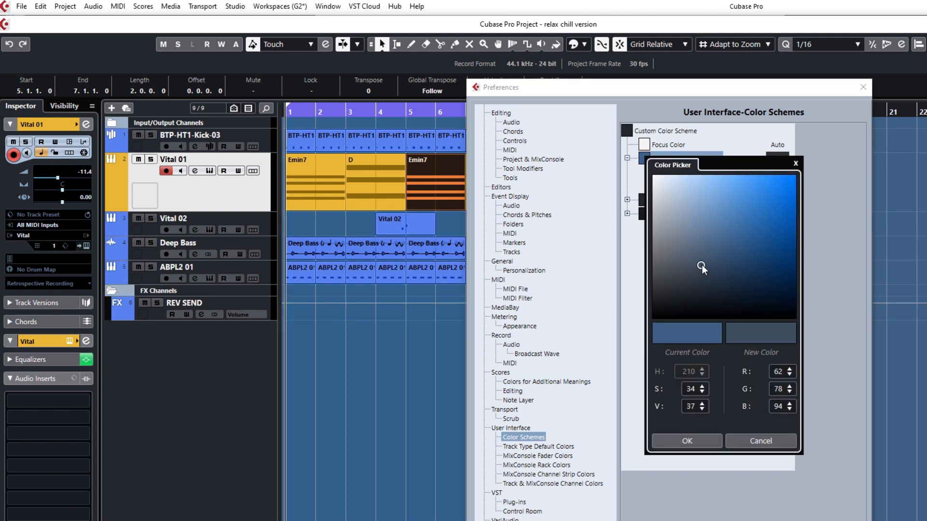
click(693, 441)
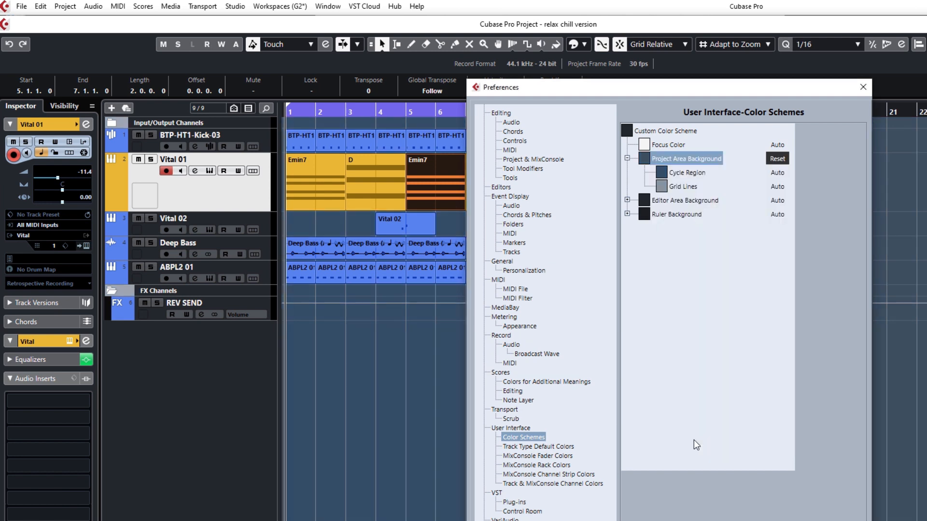
Set the Cycle Region color to bright blue with R 27, G 138 and B 249
click(679, 173)
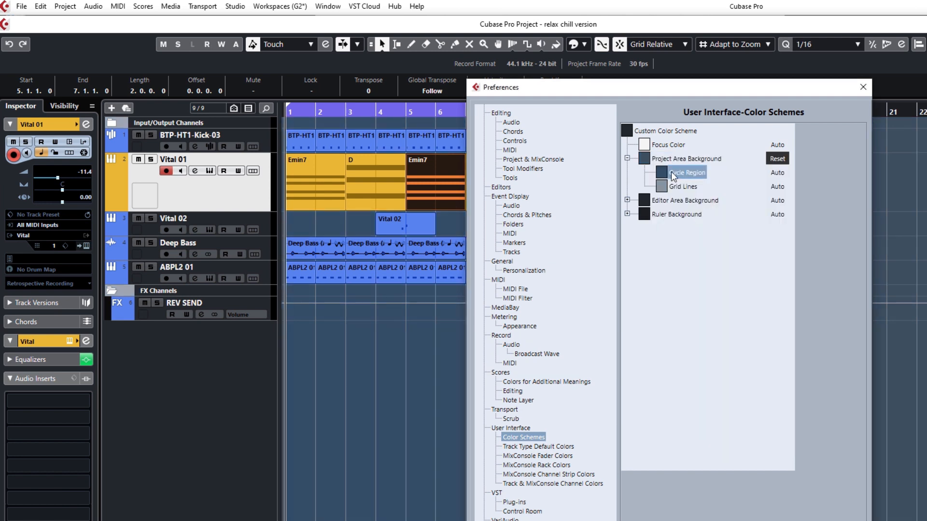
click(662, 171)
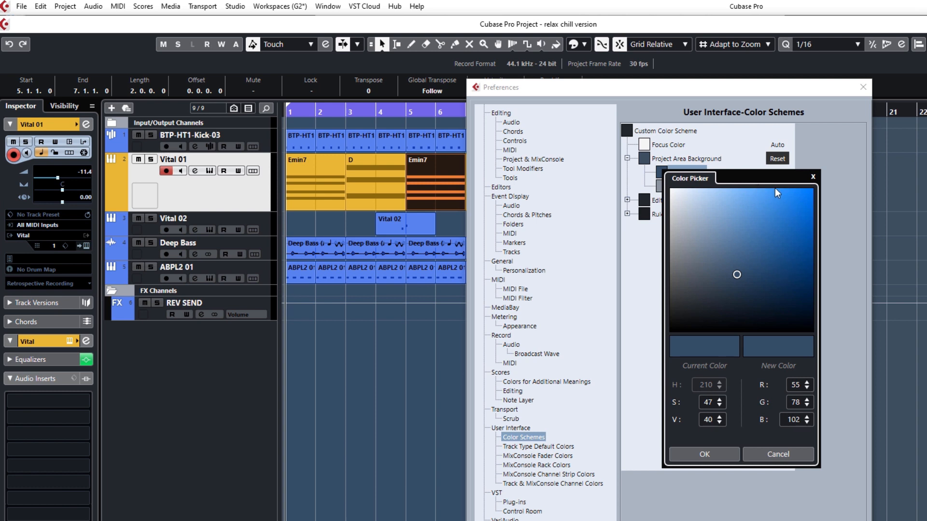
click(800, 194)
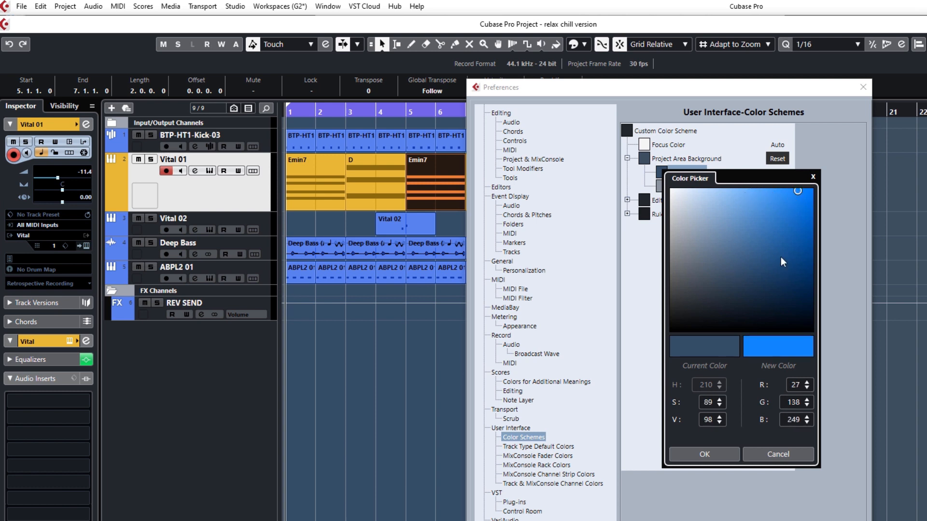
click(712, 453)
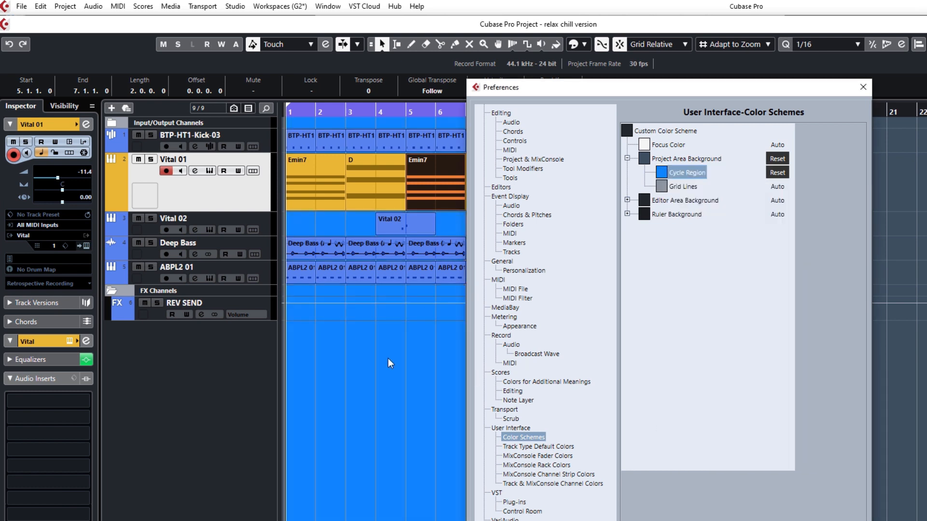
Set the Cycle Region color to light gray-blue with R 156, G 173 and B 191
drag(650, 93, 606, 53)
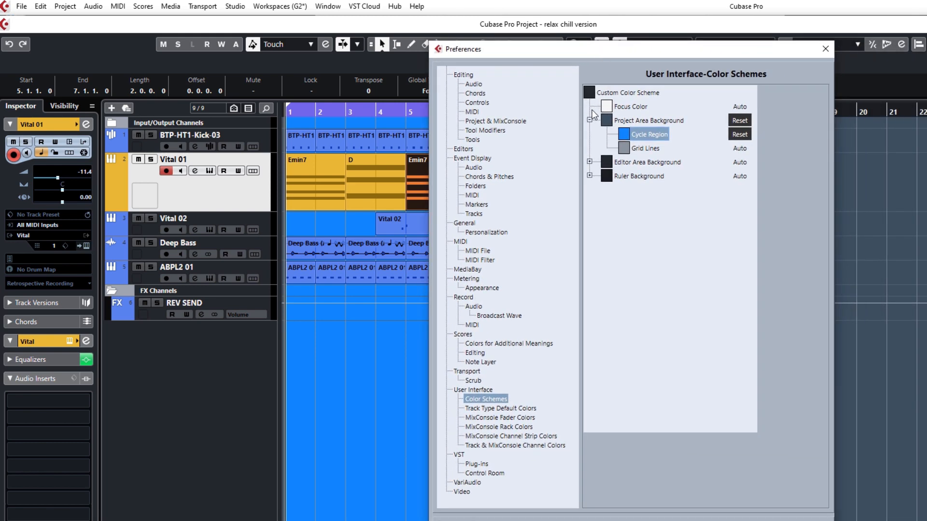
click(623, 135)
click(658, 188)
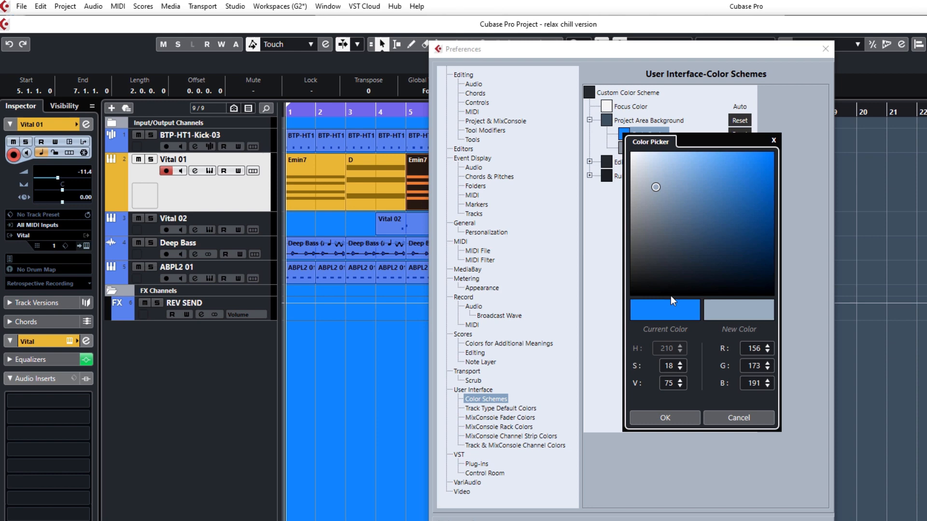
click(664, 418)
Move the Preferences window off the arrangement and darken the Cycle Region color to slate gray
drag(646, 54, 747, 30)
click(719, 130)
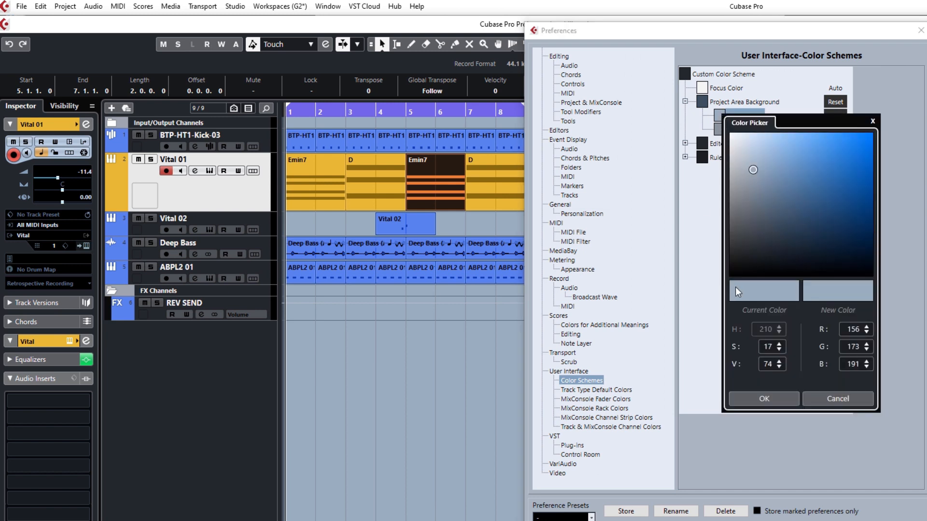
click(763, 399)
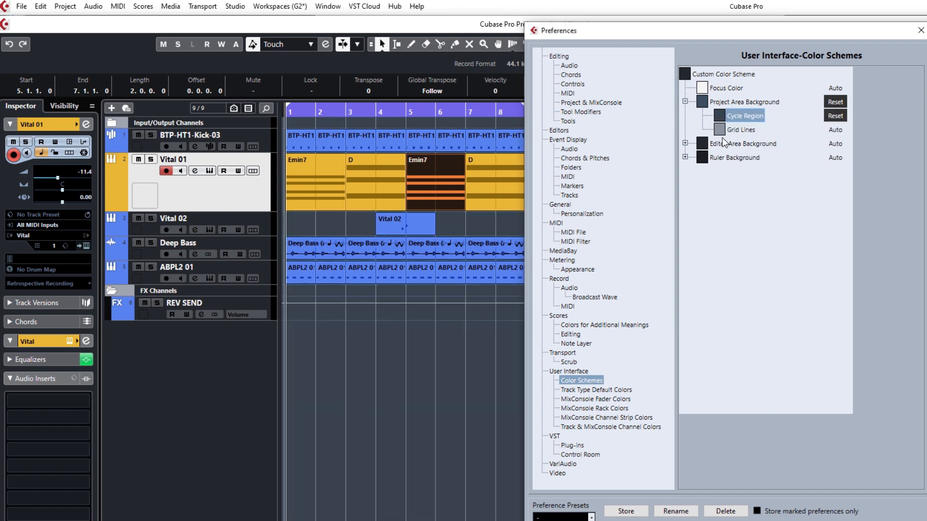
Try blue with R 39, G 124 and B 209 for the Grid Lines, and settle on a near-white color
click(722, 129)
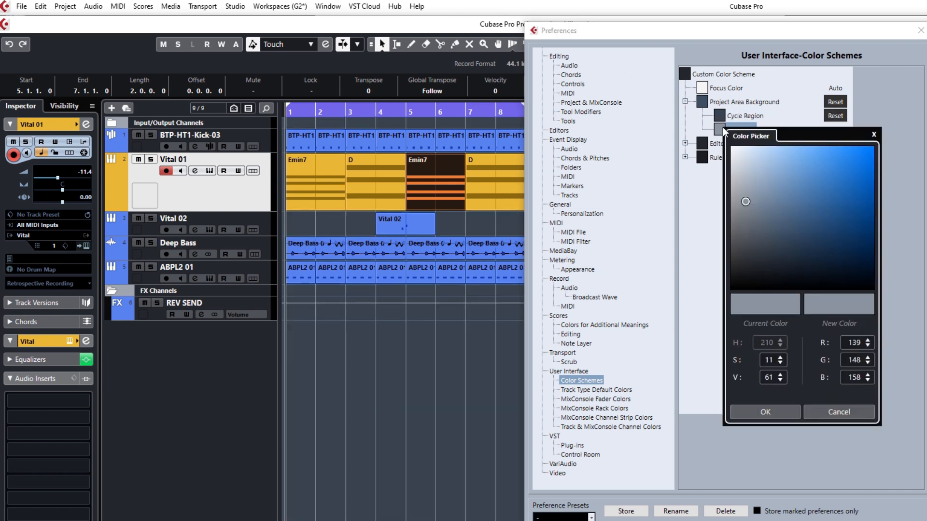
click(847, 172)
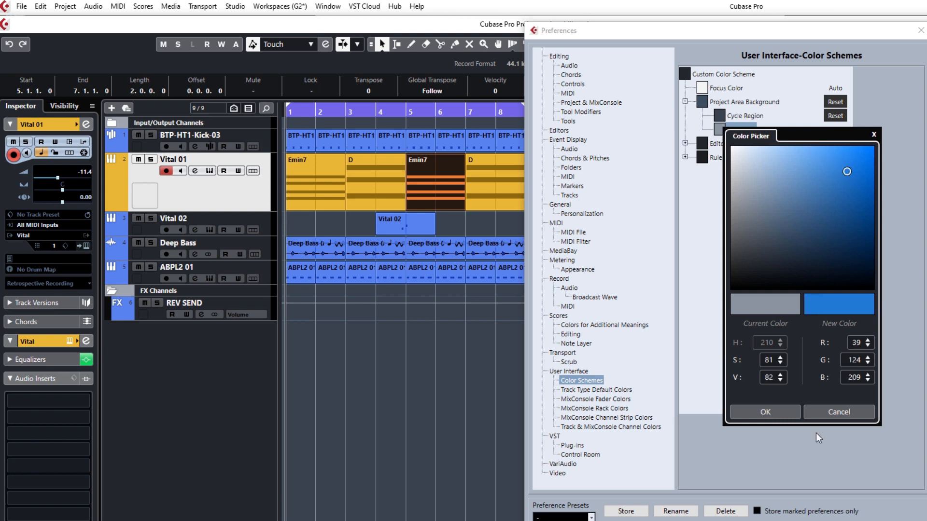
click(775, 411)
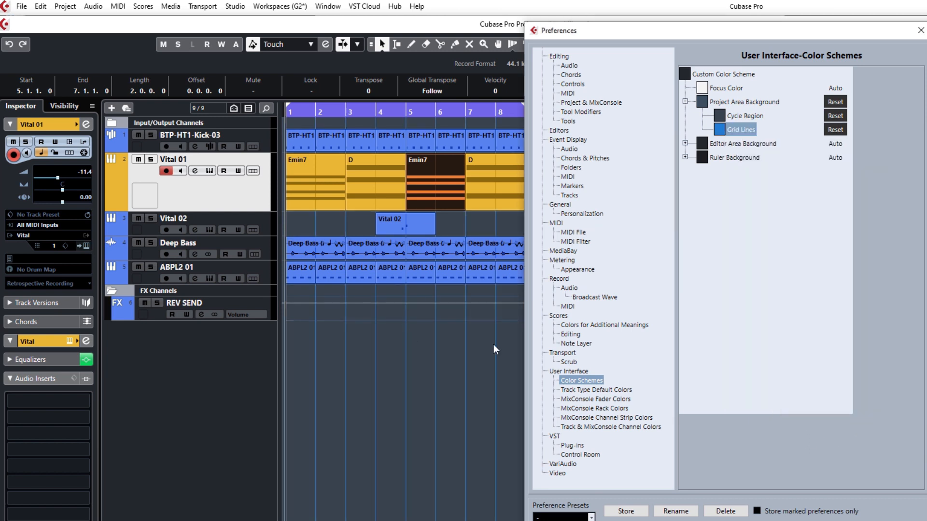
click(841, 130)
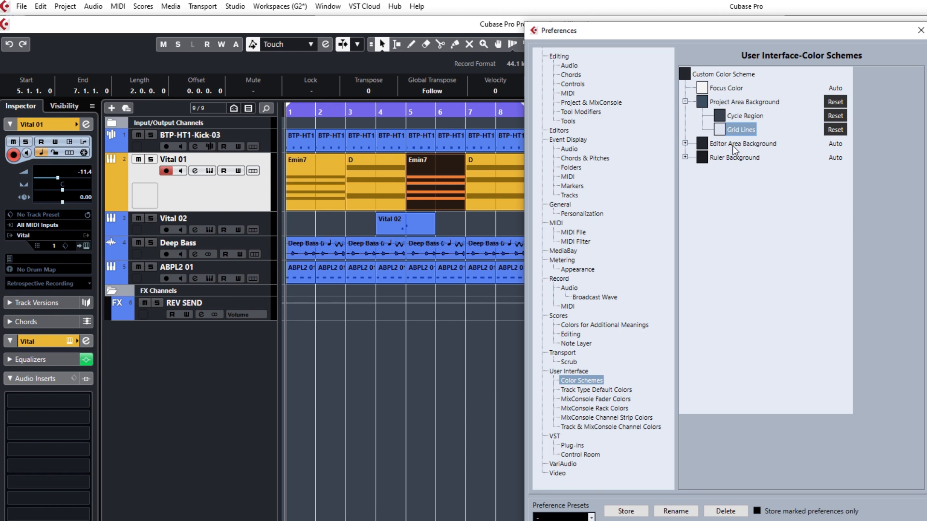
Try the gray default color with R 99, G 104 and B 109 for the Custom Color Scheme
click(684, 74)
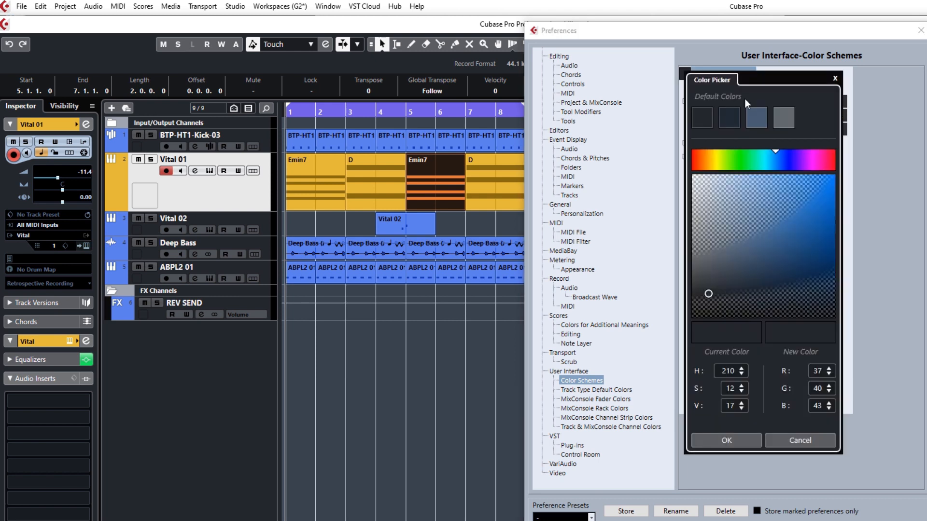
click(782, 119)
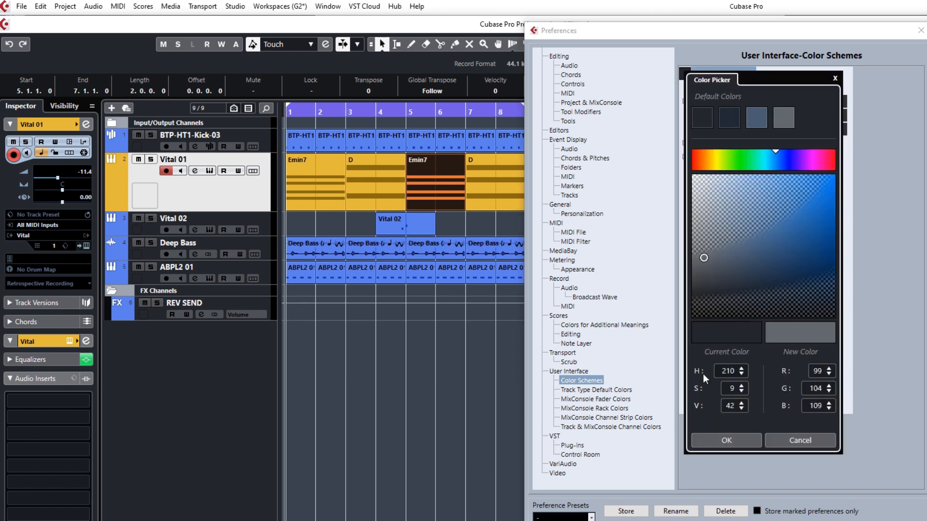
click(714, 437)
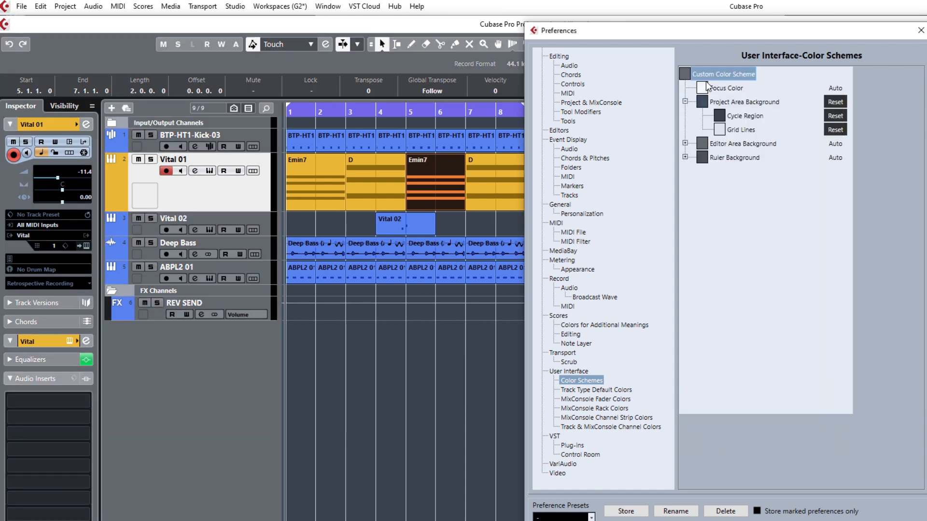
Try the slate-blue default color for the Custom Color Scheme
click(688, 74)
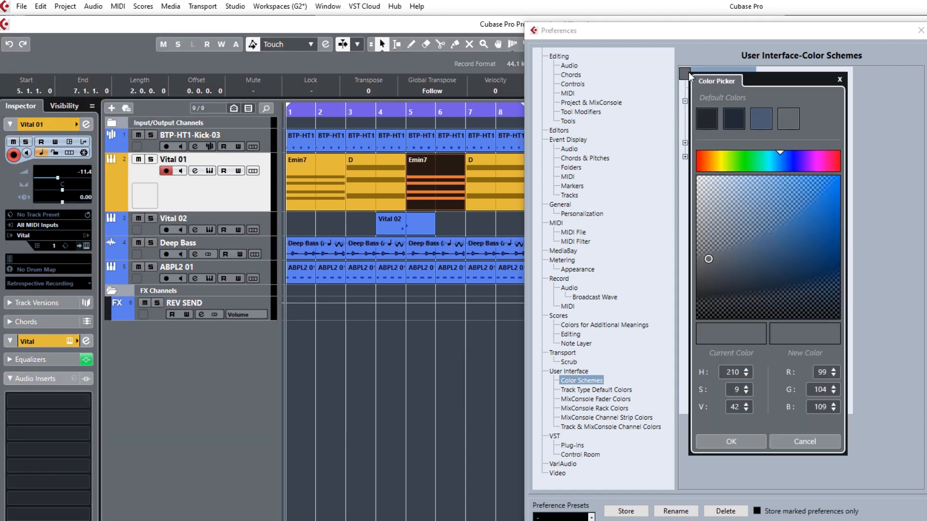
click(760, 126)
click(748, 445)
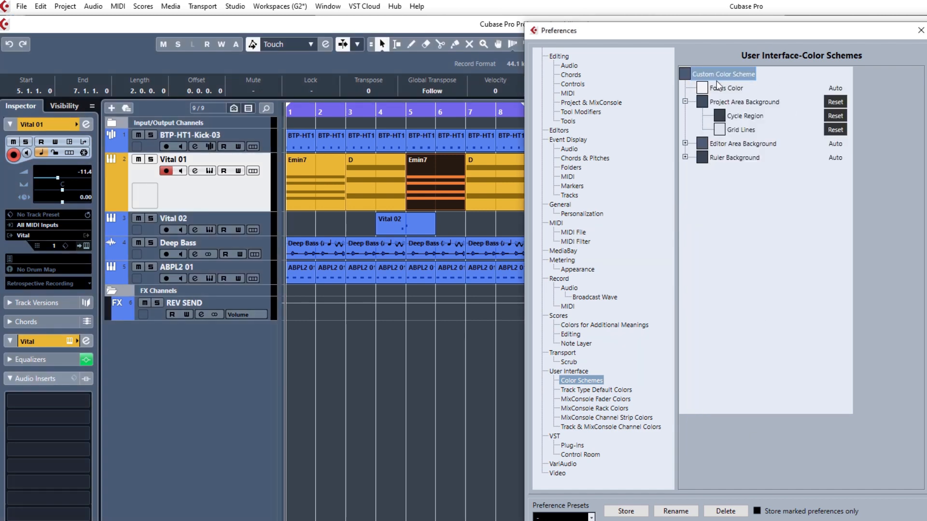
Try green with R 71, G 109 and B 75 for the Custom Color Scheme
click(686, 76)
click(745, 170)
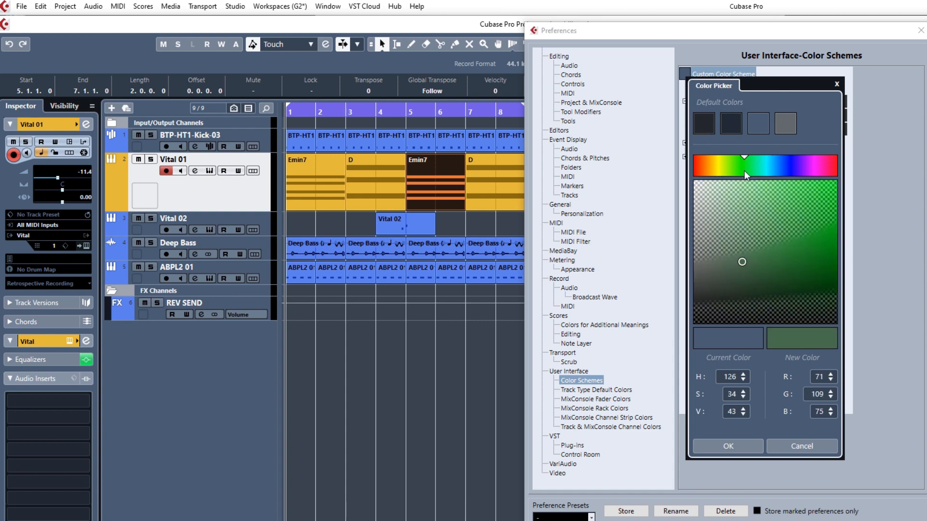
click(728, 446)
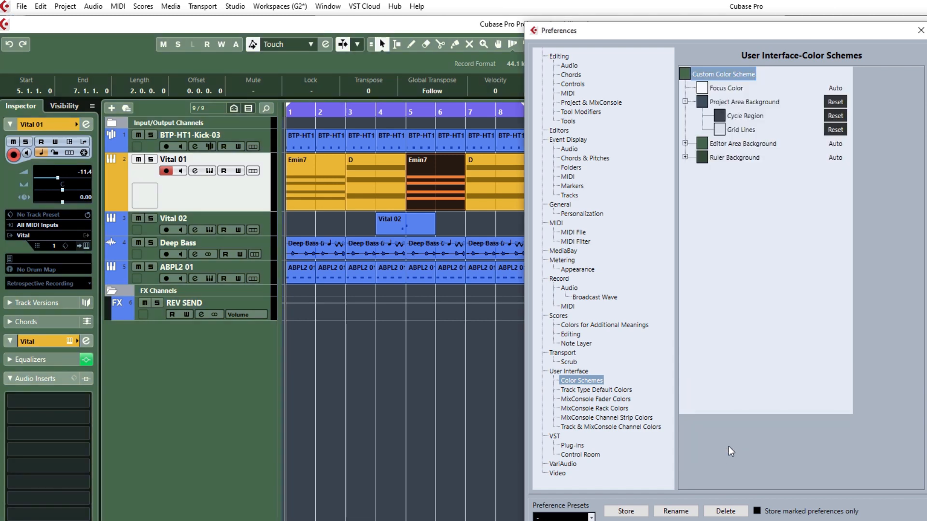
Darken the green of the Custom Color Scheme, and restore the color schemes to their defaults
click(686, 73)
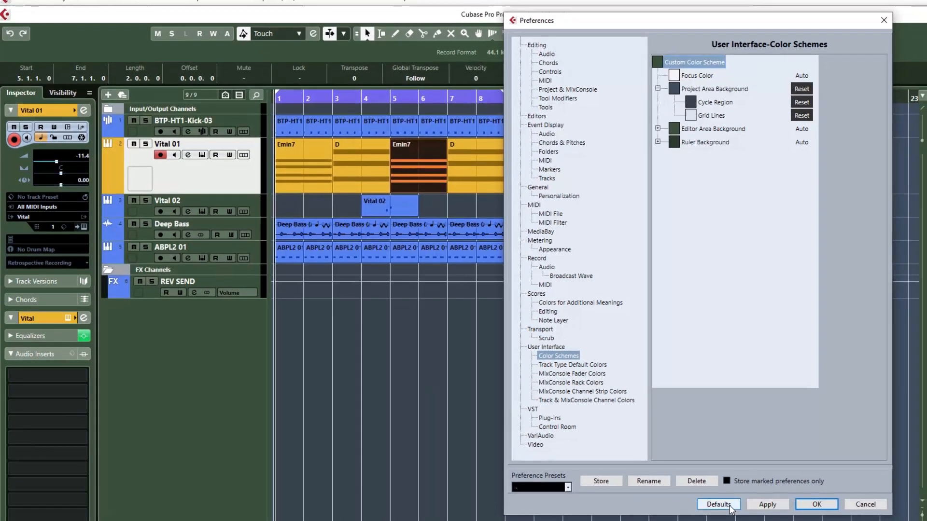
click(731, 516)
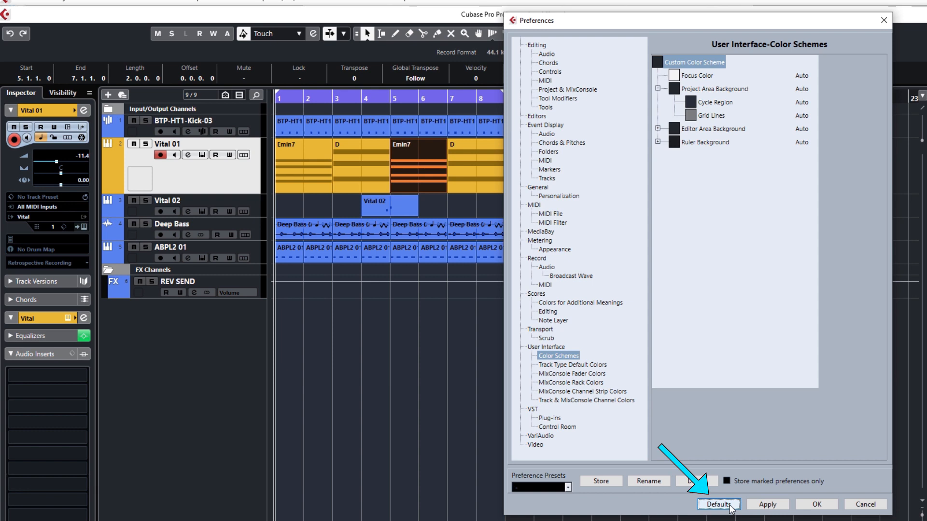
Examine the default Audio track color under Track Type Default Colors and close the preferences
click(598, 366)
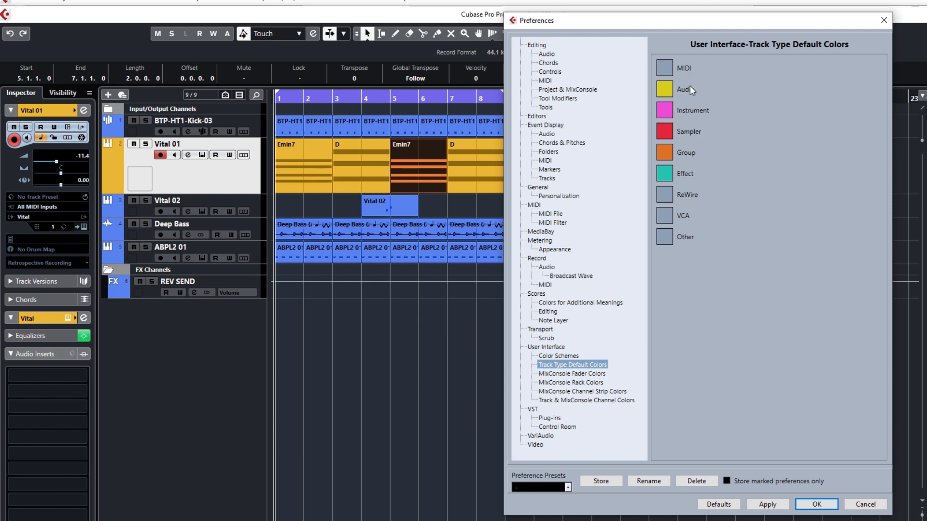
click(664, 91)
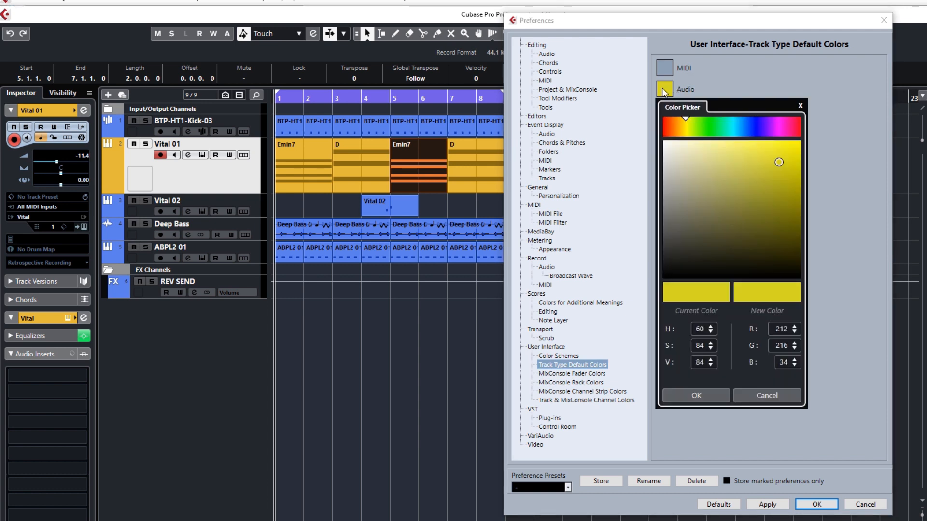
click(664, 92)
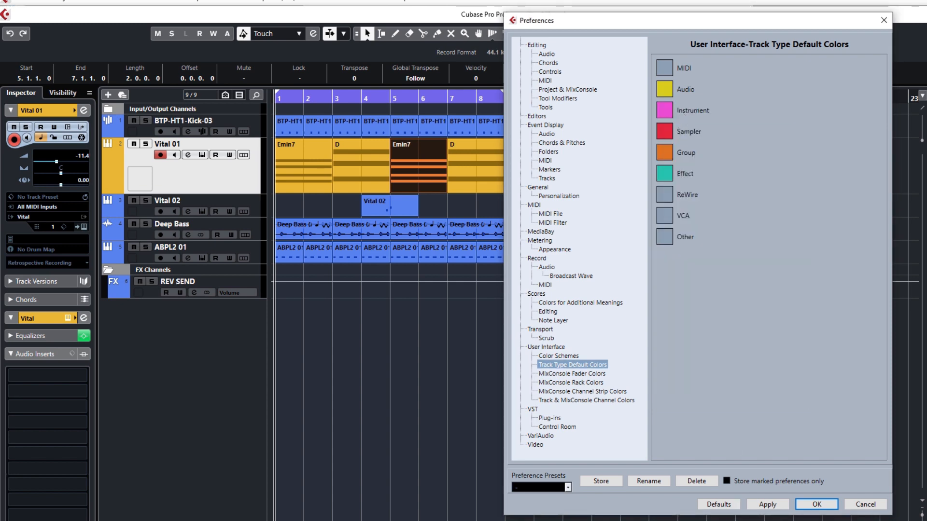
click(817, 504)
Add one stereo audio track routed to Stereo Out below the Vital 01 track
right_click(177, 355)
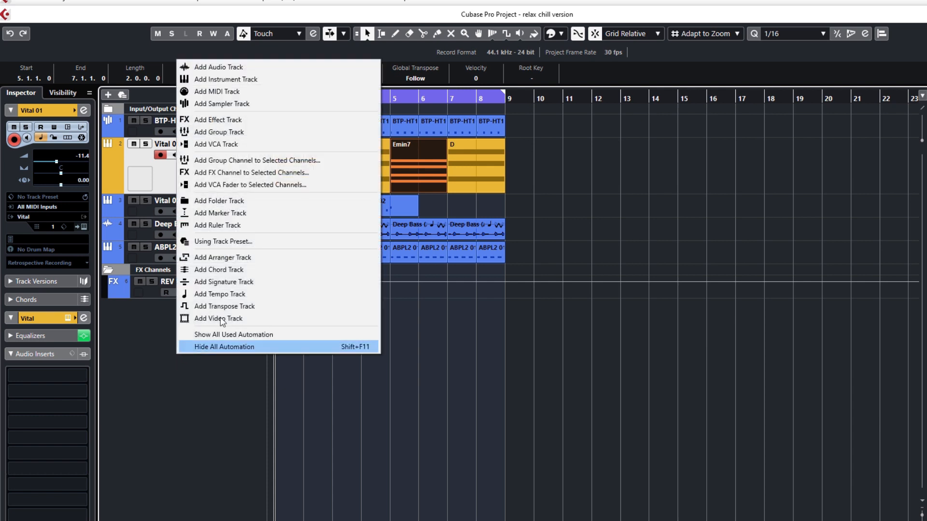
click(250, 68)
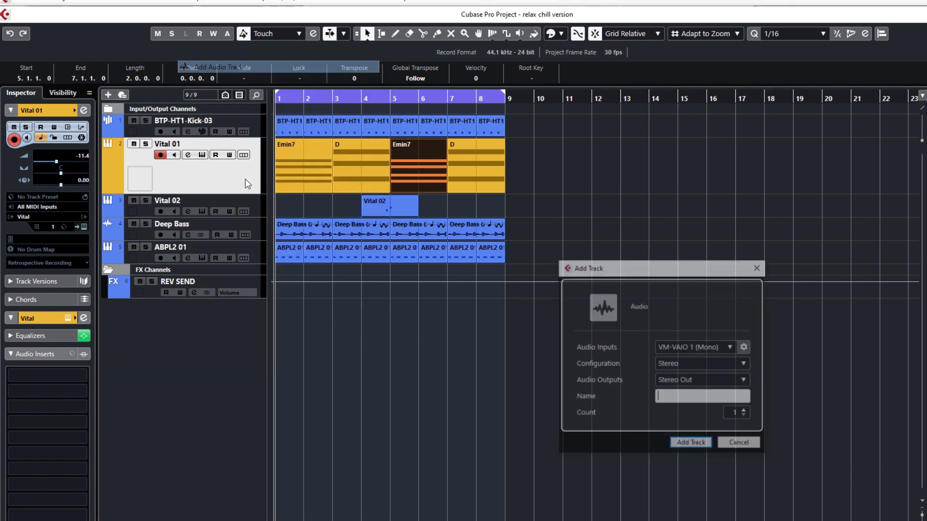
click(692, 444)
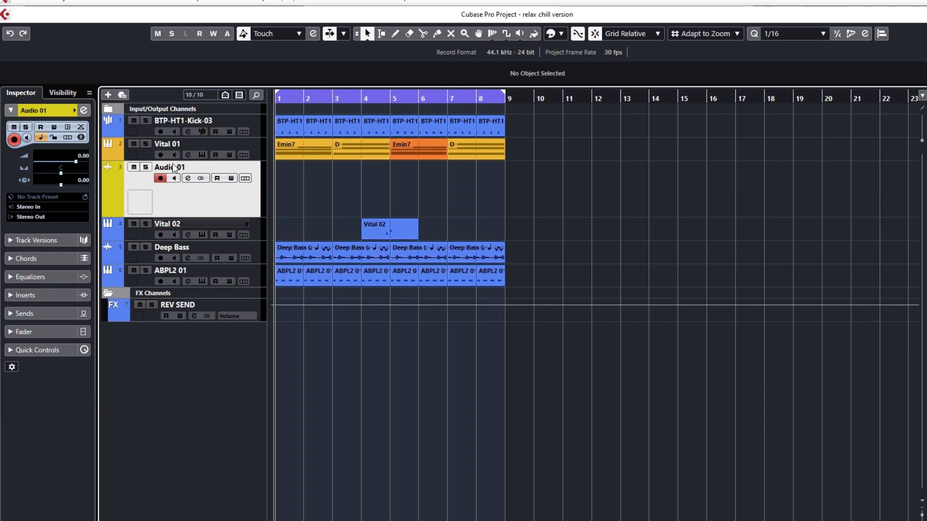
Add one sampler track below the new audio track
right_click(205, 400)
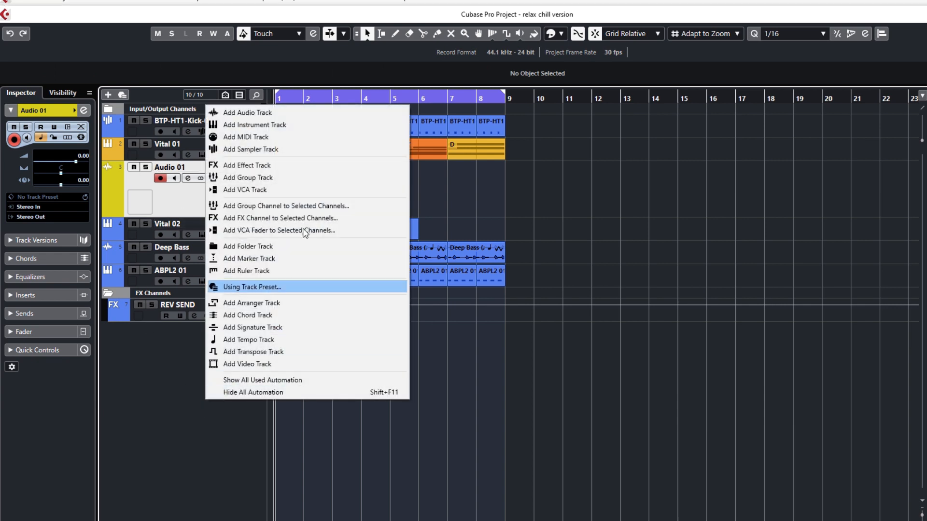
click(259, 147)
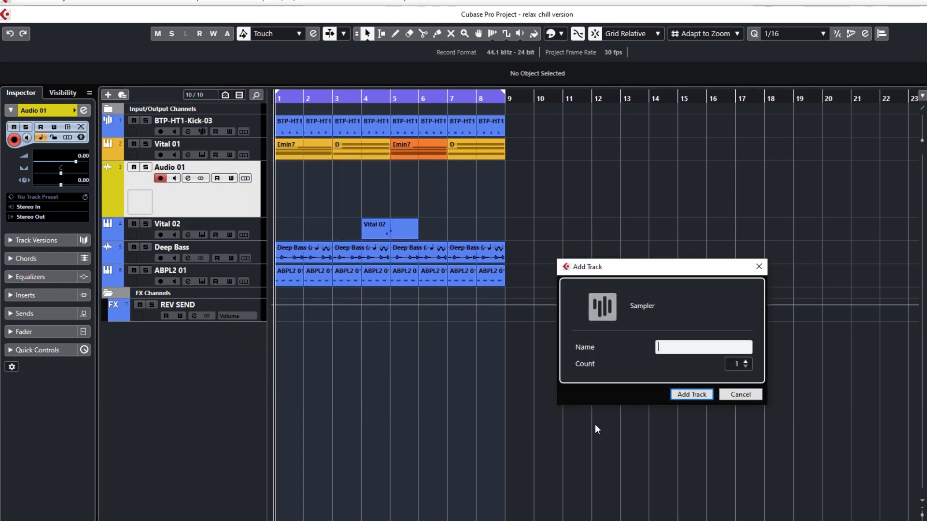
click(676, 395)
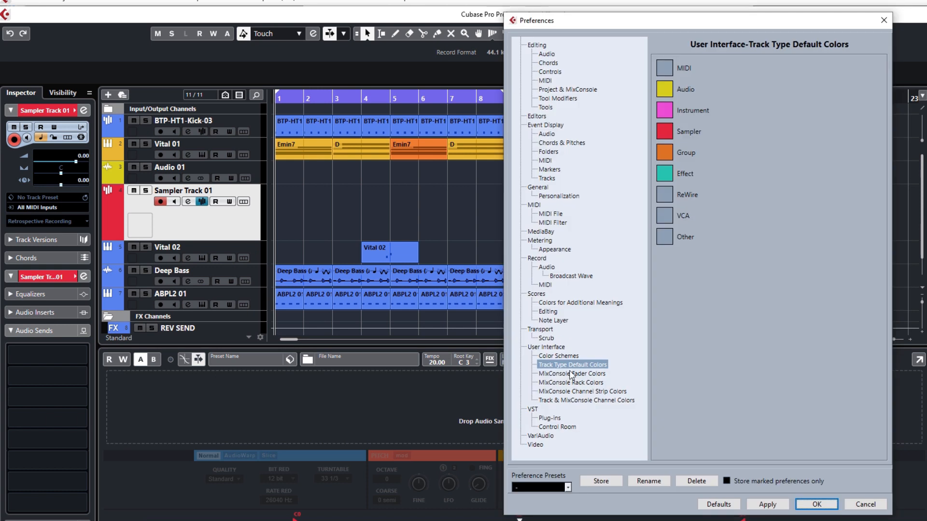
Examine the MixConsole Fader Colors and MixConsole Rack Colors preferences, and close the preferences
click(570, 373)
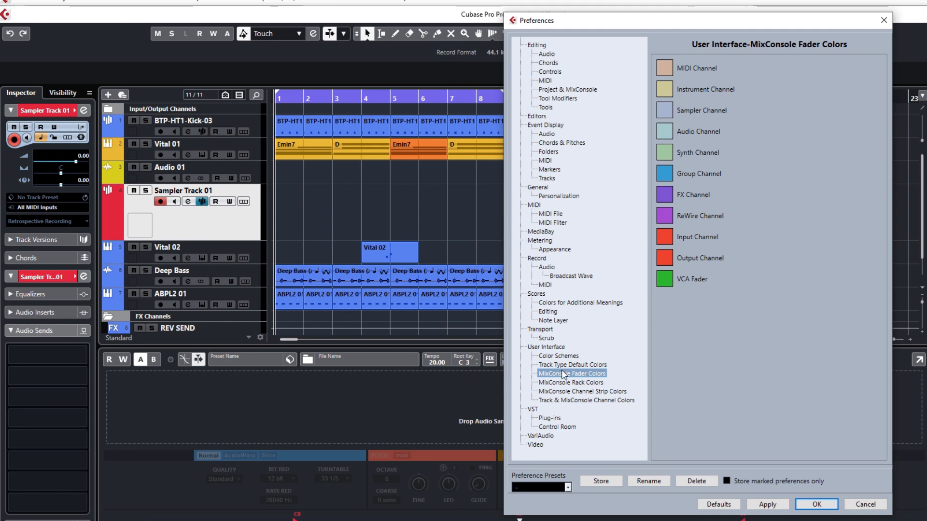
click(572, 382)
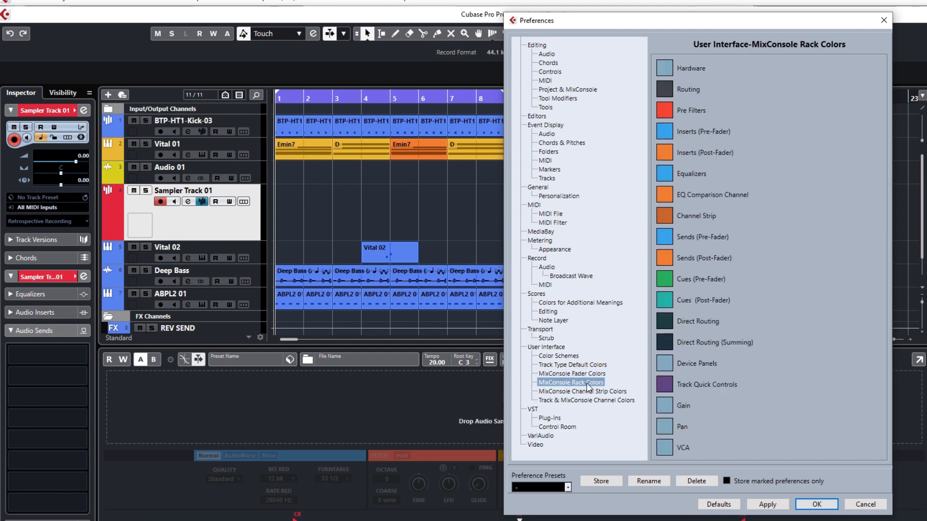
click(821, 505)
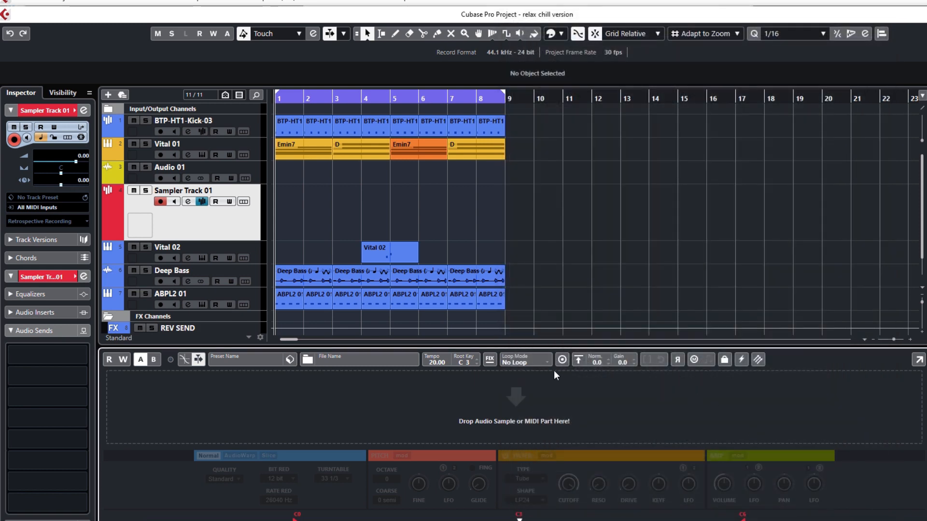
Open the MixConsole and examine its rack colors with the Routing rack expanded and the EQ rack highlighted
key(F3)
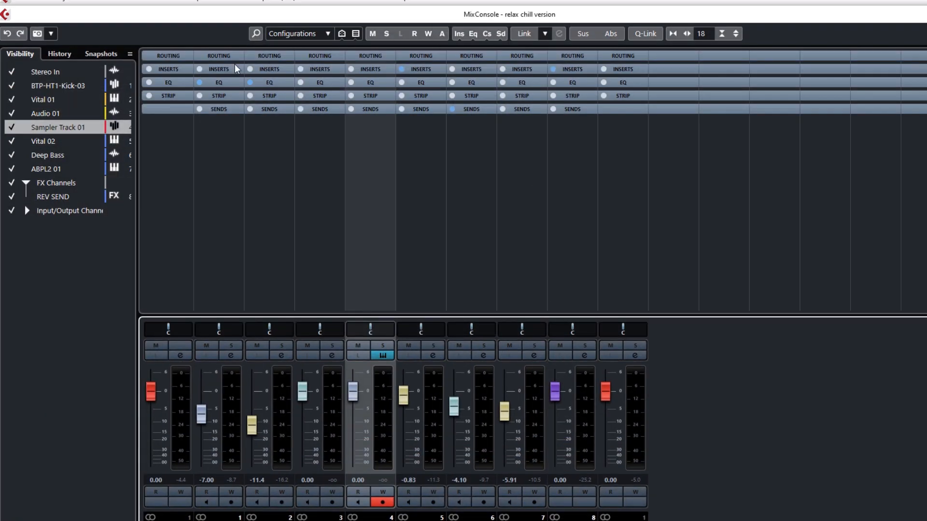
click(154, 55)
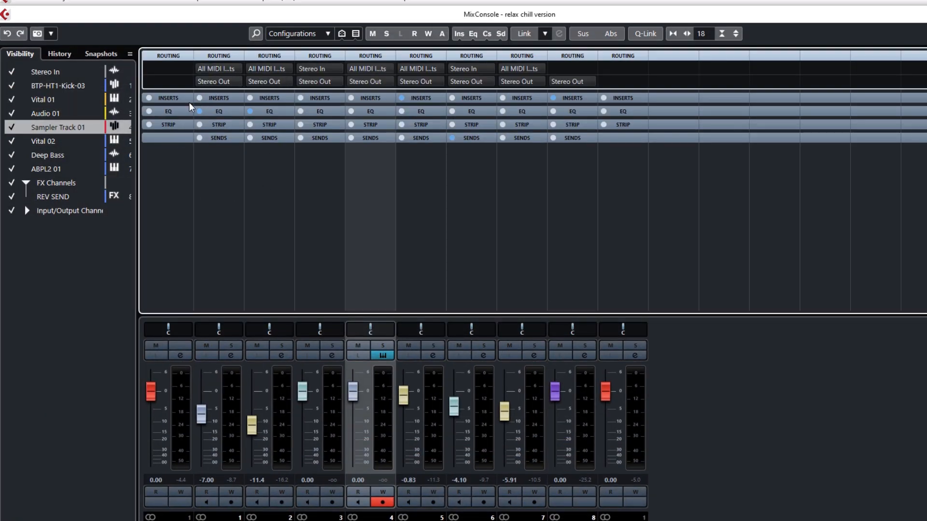
click(181, 113)
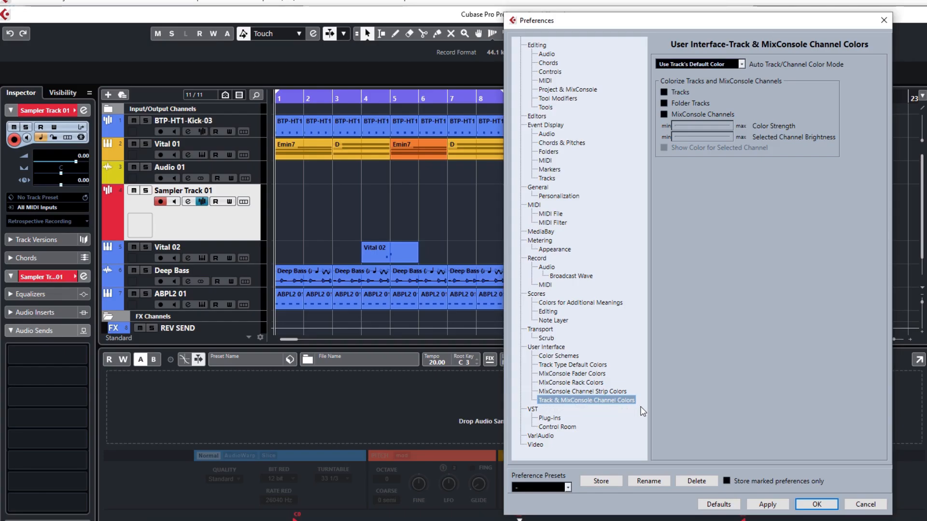
Try colorizing the tracks and the folder tracks in the Track & MixConsole Channel Colors preferences, switching each option off again
click(664, 92)
click(767, 504)
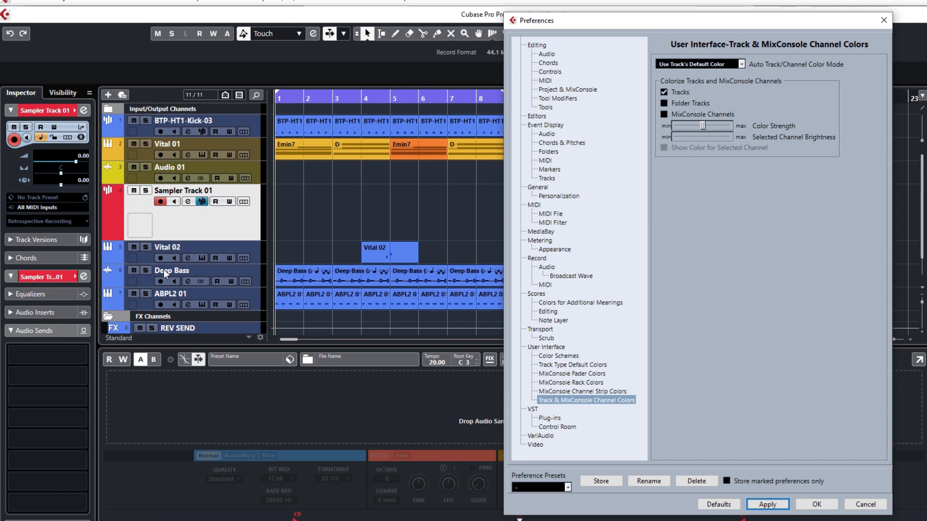
click(664, 91)
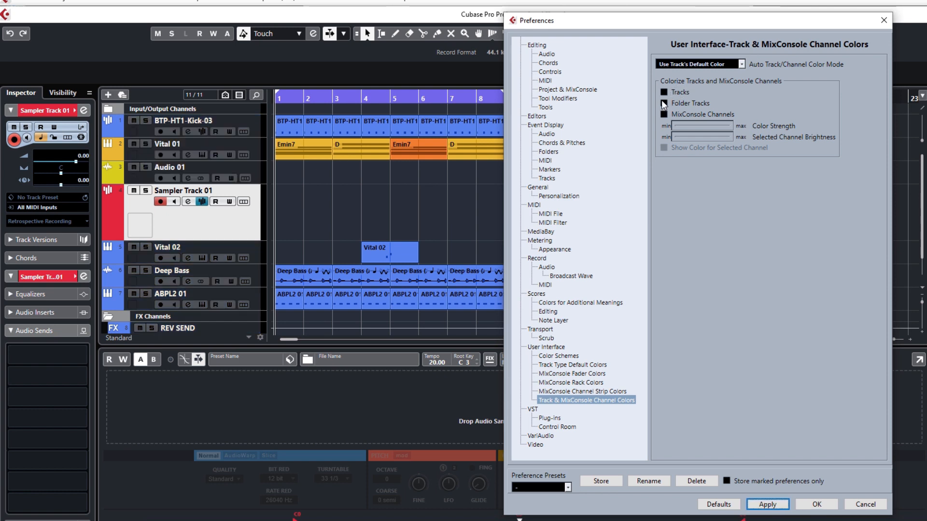
click(661, 102)
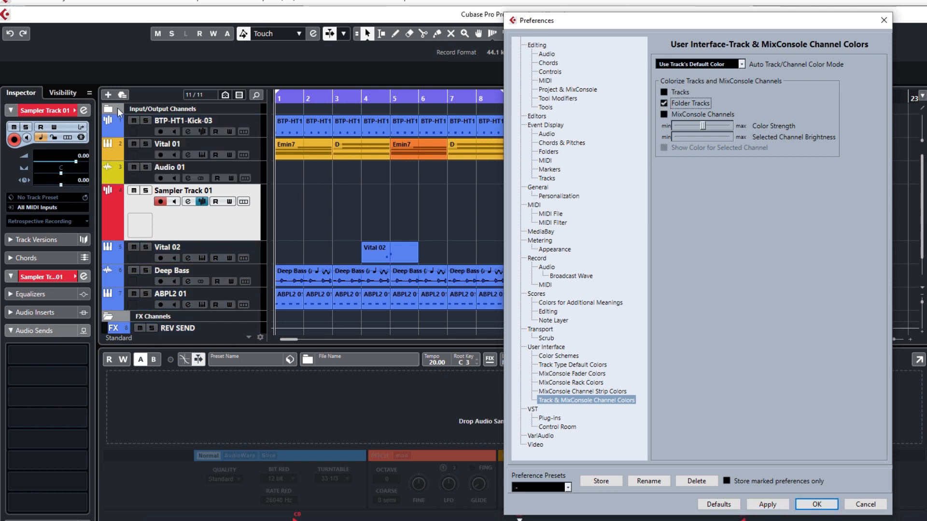
click(664, 103)
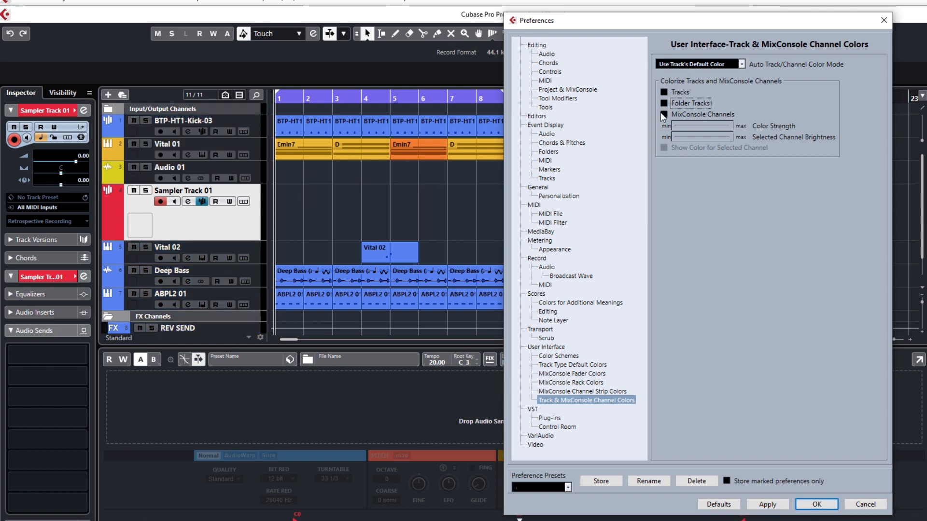
Enable colorizing for MixConsole Channels, confirm the preferences and open the MixConsole
click(664, 115)
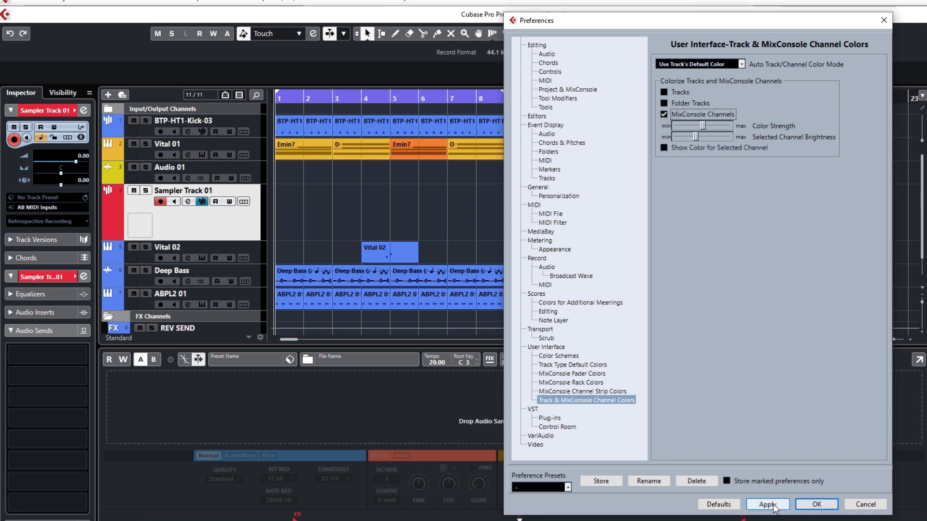
click(806, 504)
key(F3)
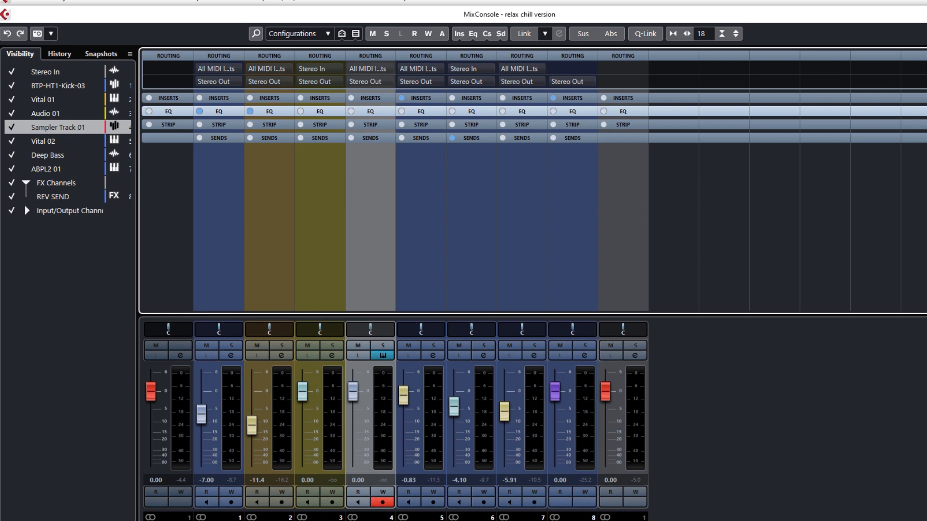
Compare the track colors in the project window with the MixConsole channel colors, keeping the Track & MixConsole Channel Colors settings
key(F3)
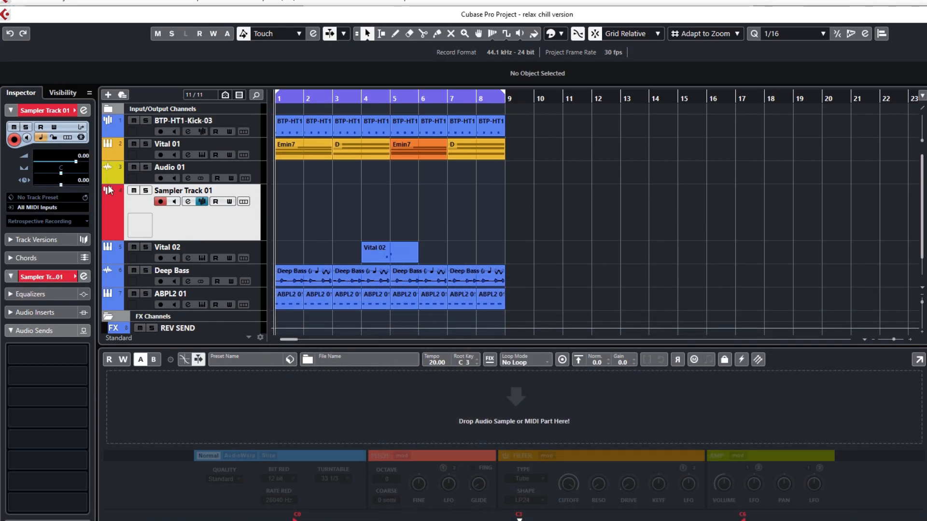
key(F3)
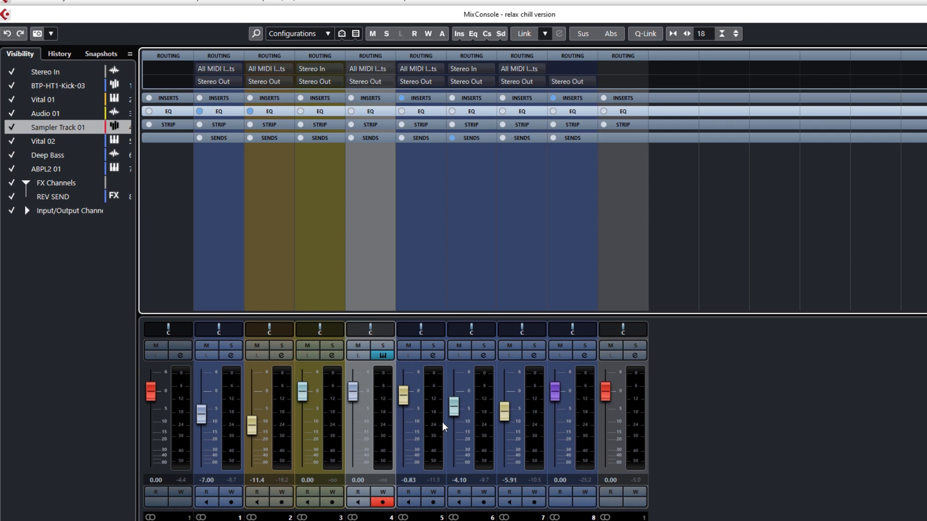
key(F3)
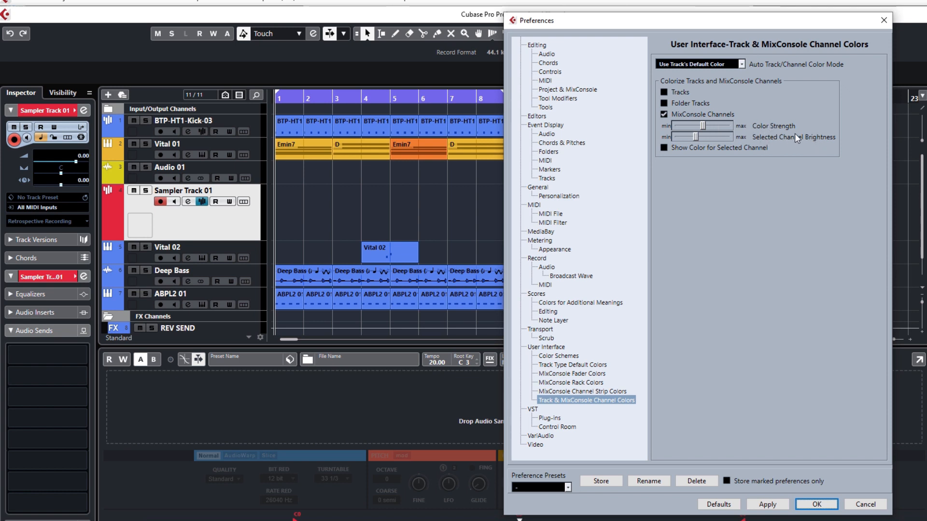
click(816, 504)
key(F3)
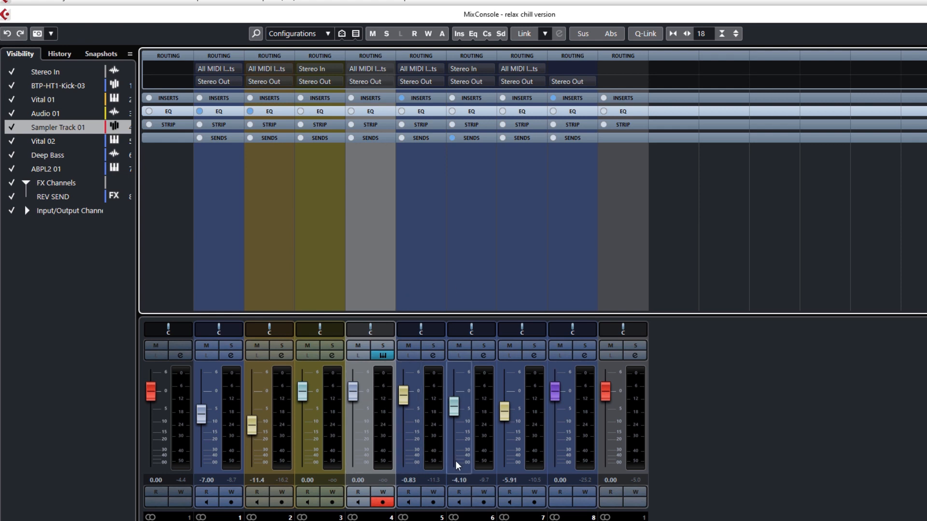
key(F3)
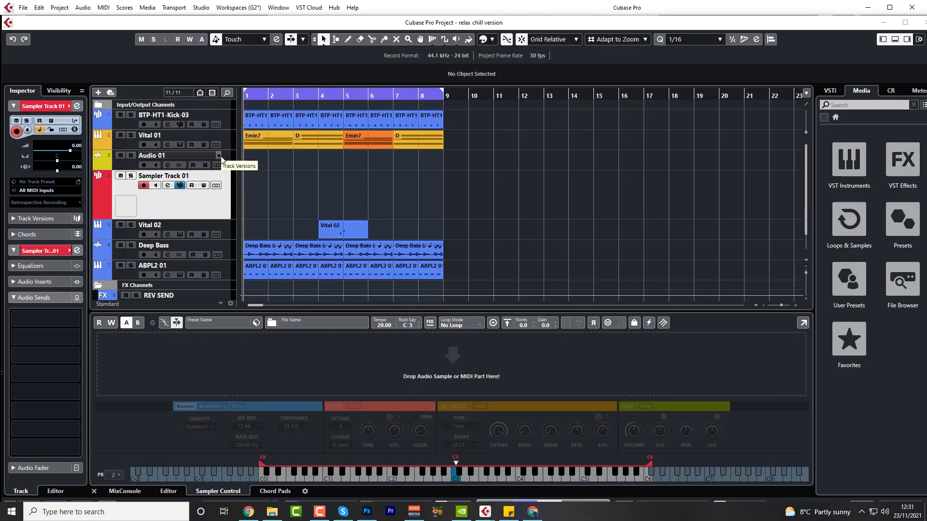